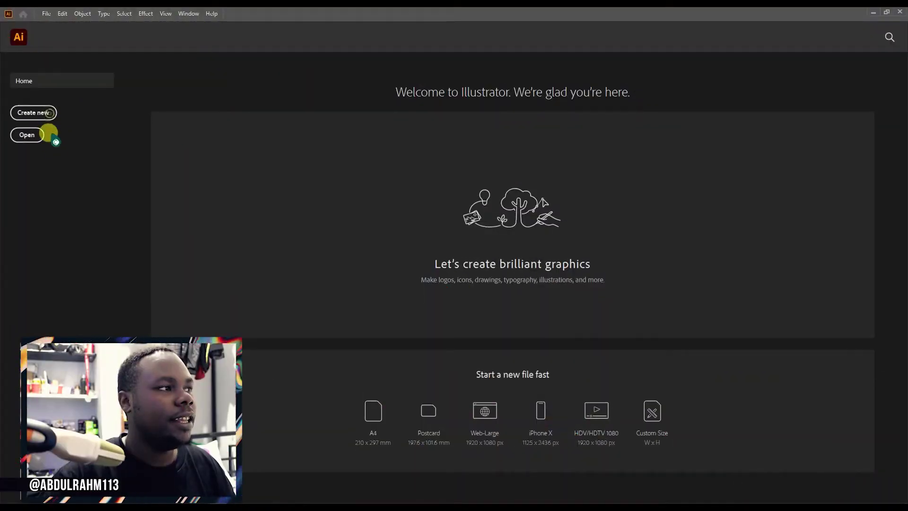
# - Create a landscape A4 document of 841.89 × 595.276 pt and switch the workspace to Essentials Classic
pyautogui.hotkey('ctrl', 'n')
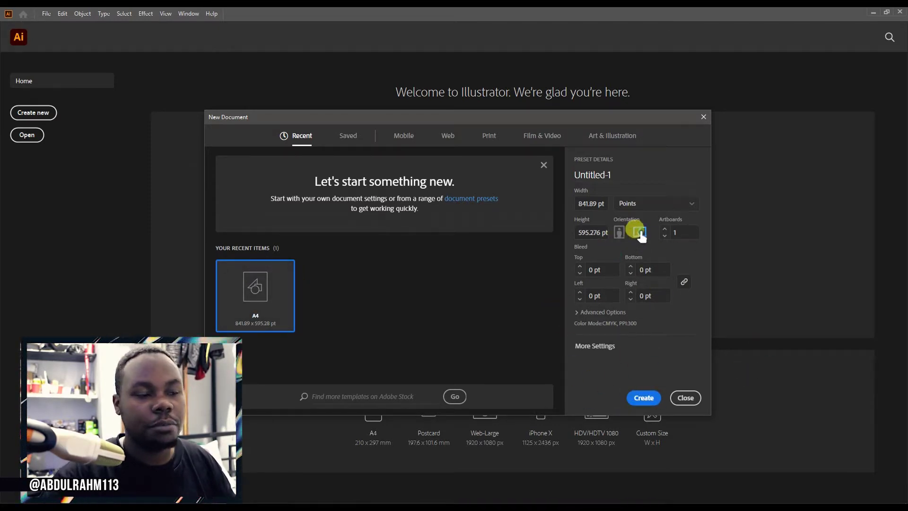
pyautogui.click(644, 399)
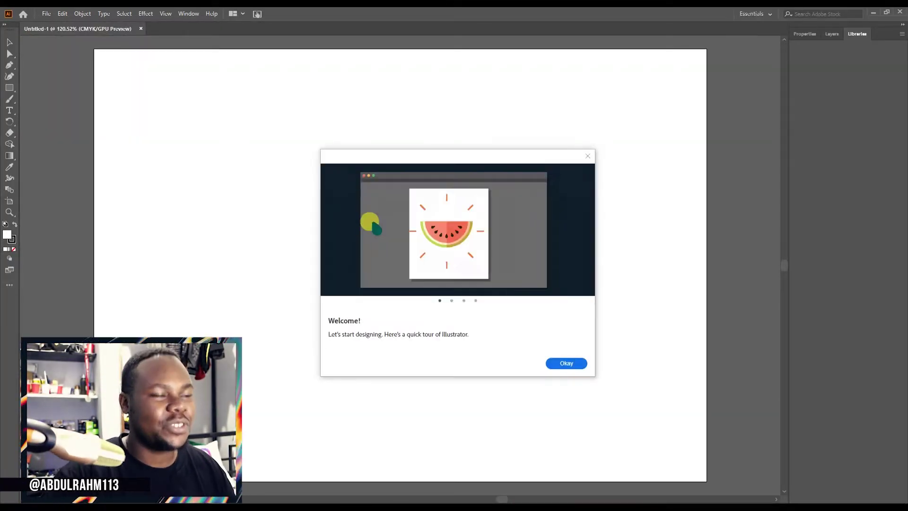
pyautogui.click(587, 156)
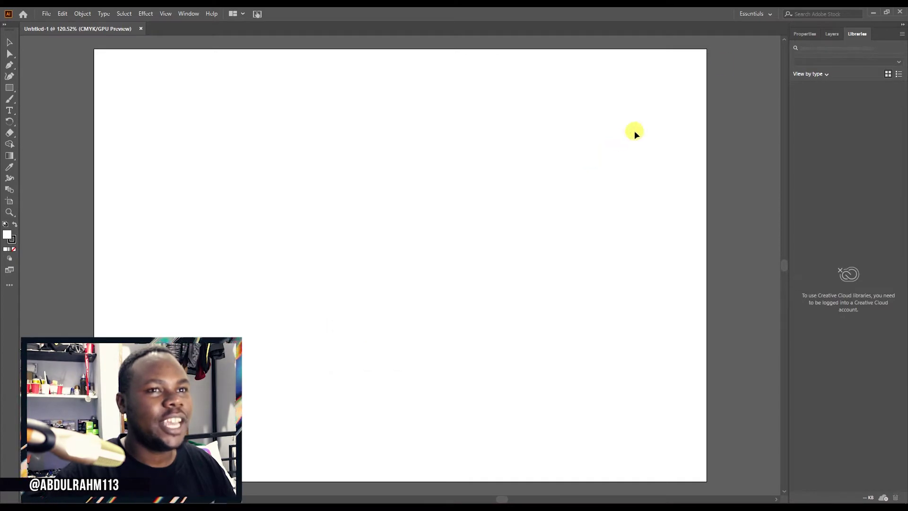
pyautogui.click(759, 14)
pyautogui.click(757, 45)
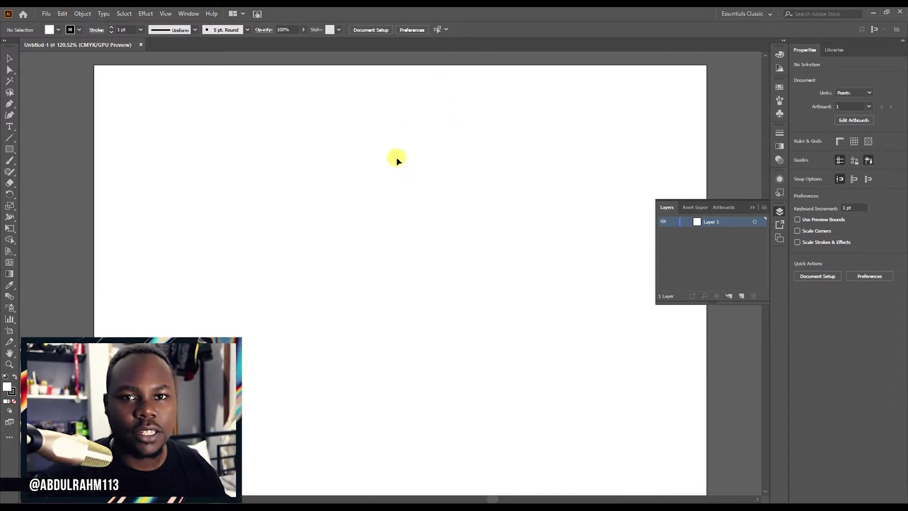
# - Draw a circle about 36 pt in diameter on the left half of the artboard with the Ellipse tool
pyautogui.moveTo(486, 218); pyautogui.dragTo(507, 220)
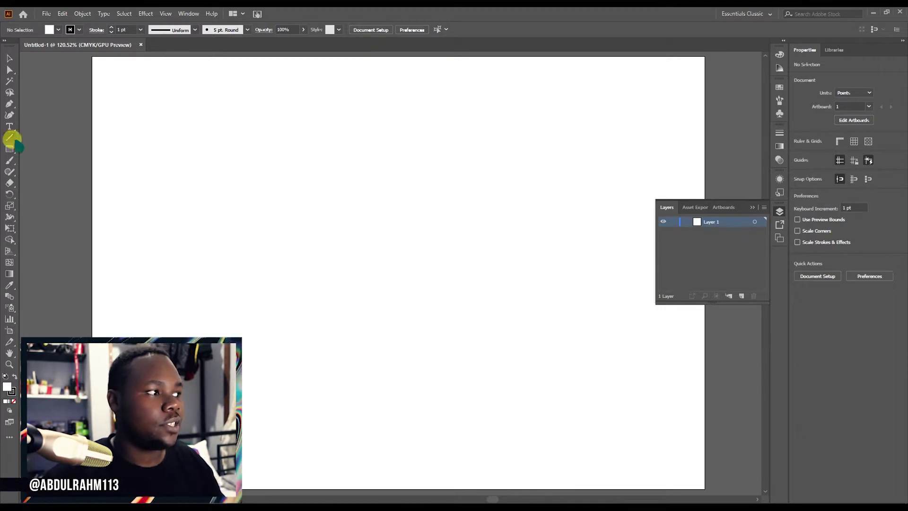
pyautogui.click(9, 149)
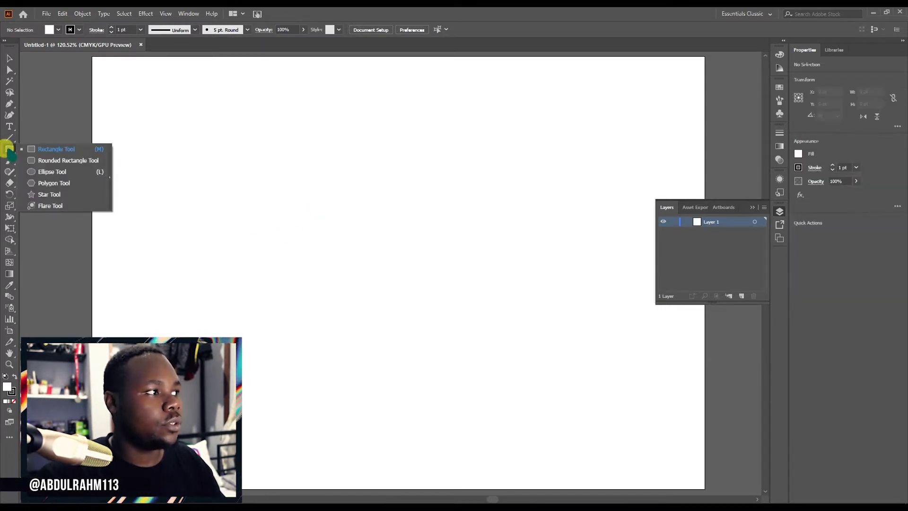
pyautogui.click(31, 171)
pyautogui.moveTo(222, 223); pyautogui.dragTo(249, 250)
pyautogui.press('v')
pyautogui.click(305, 250)
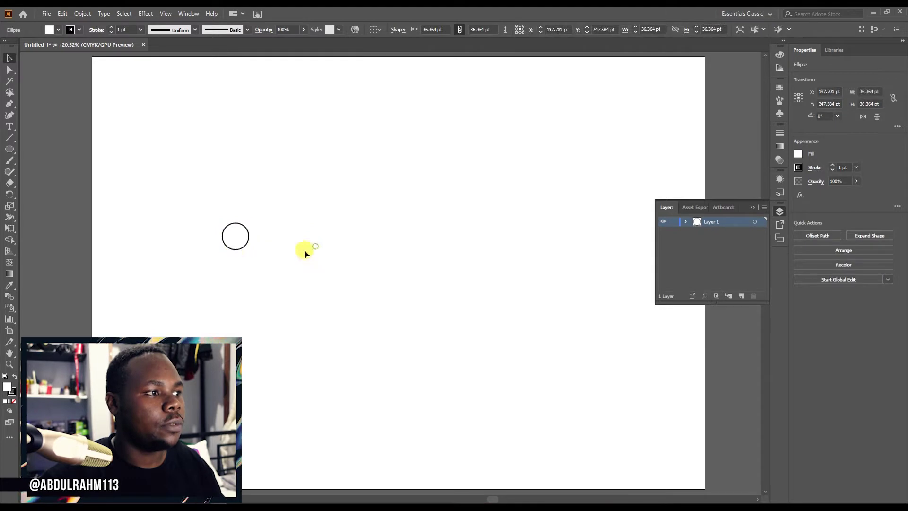
# - Remove the circle's white fill and swap fill and stroke to make it solid black without an outline
pyautogui.click(10, 400)
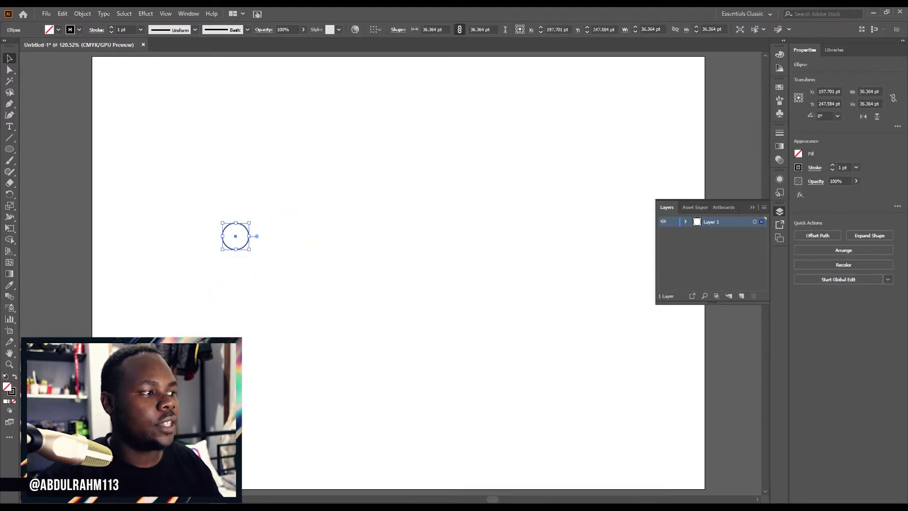
pyautogui.click(14, 376)
pyautogui.click(326, 274)
# - Move the black circle closer to the artboard's left edge and place a copy directly below it at about X 137 pt, Y 288 pt
pyautogui.moveTo(225, 237)
pyautogui.mouseDown()
pyautogui.moveTo(185, 223)
pyautogui.moveTo(191, 276)
pyautogui.mouseUp()
pyautogui.click(244, 275)
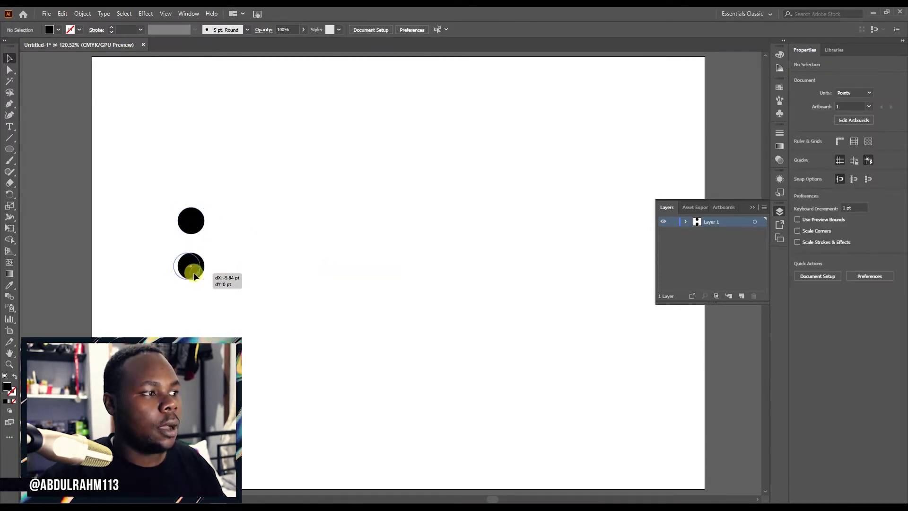
pyautogui.click(198, 275)
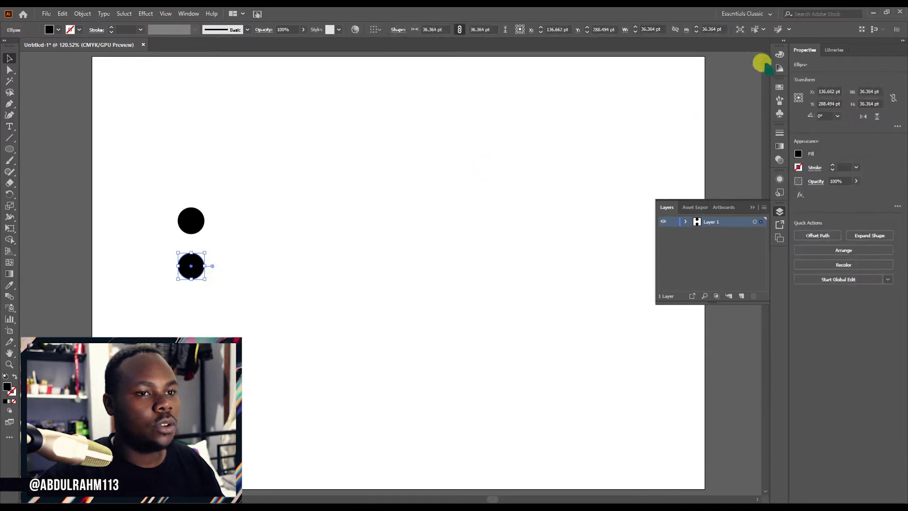
# - Open the PANTONE+ CMYK Coated color book from the swatch libraries and enlarge both swatch displays to show more colors
pyautogui.click(778, 87)
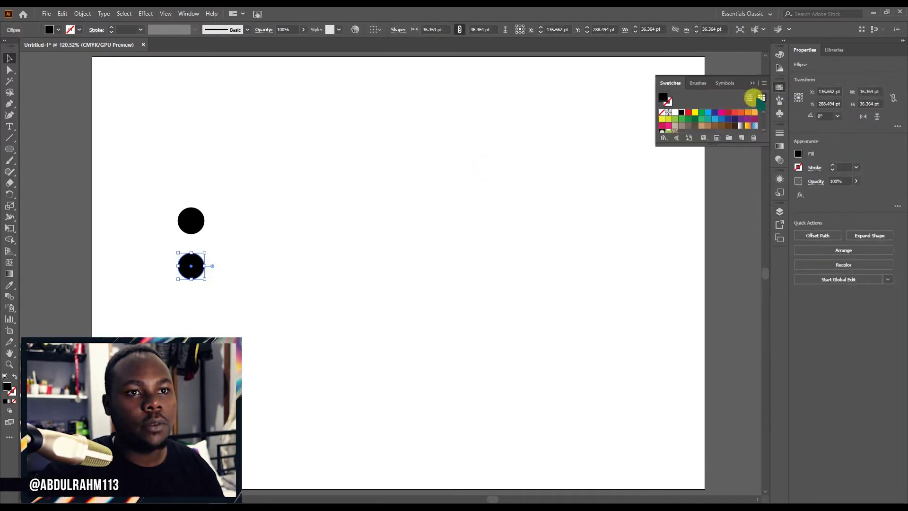
pyautogui.moveTo(659, 145); pyautogui.dragTo(561, 230)
pyautogui.click(568, 222)
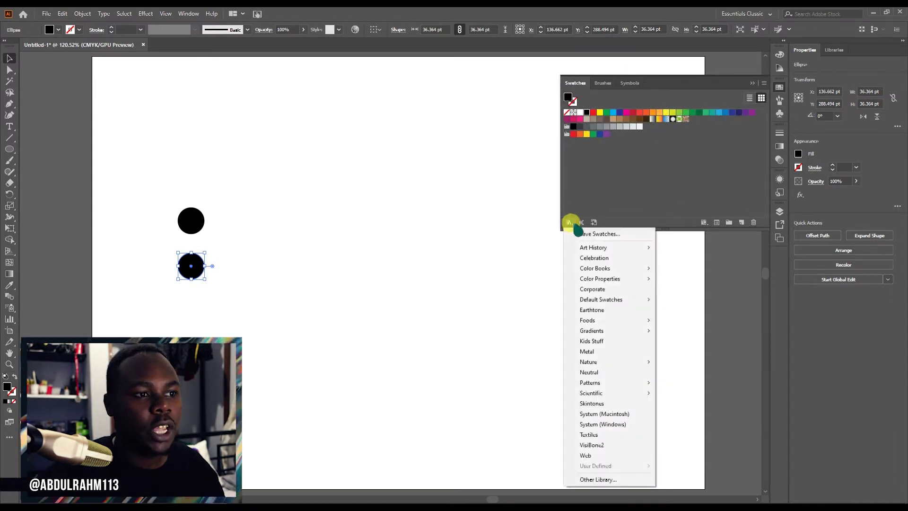
pyautogui.moveTo(598, 272)
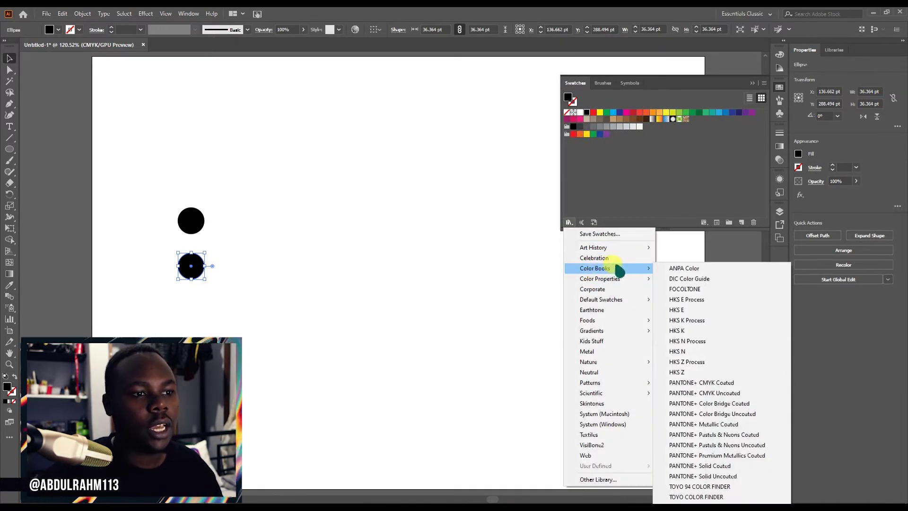
pyautogui.click(723, 383)
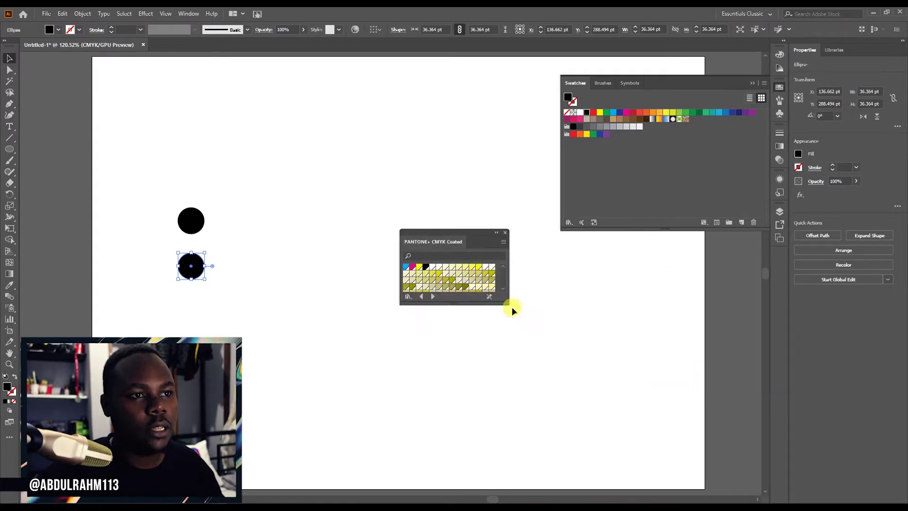
pyautogui.moveTo(506, 303); pyautogui.dragTo(704, 456)
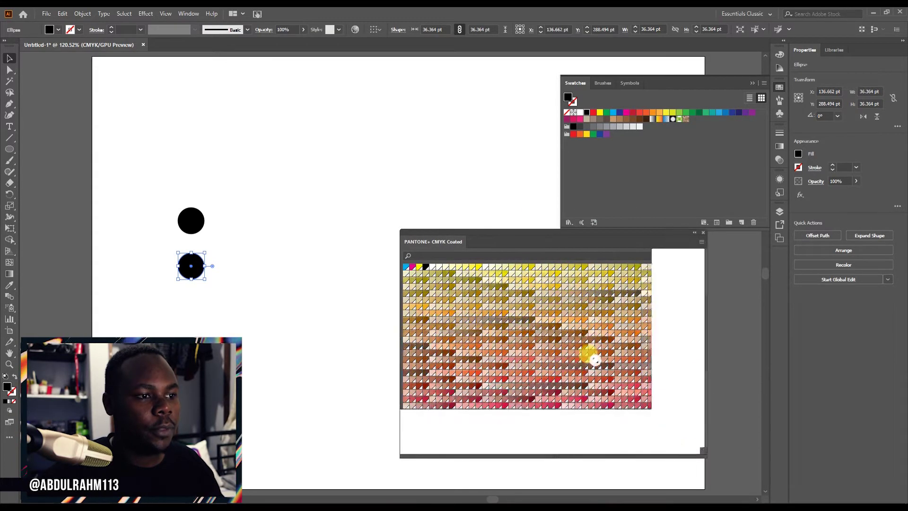
pyautogui.moveTo(589, 233); pyautogui.dragTo(630, 236)
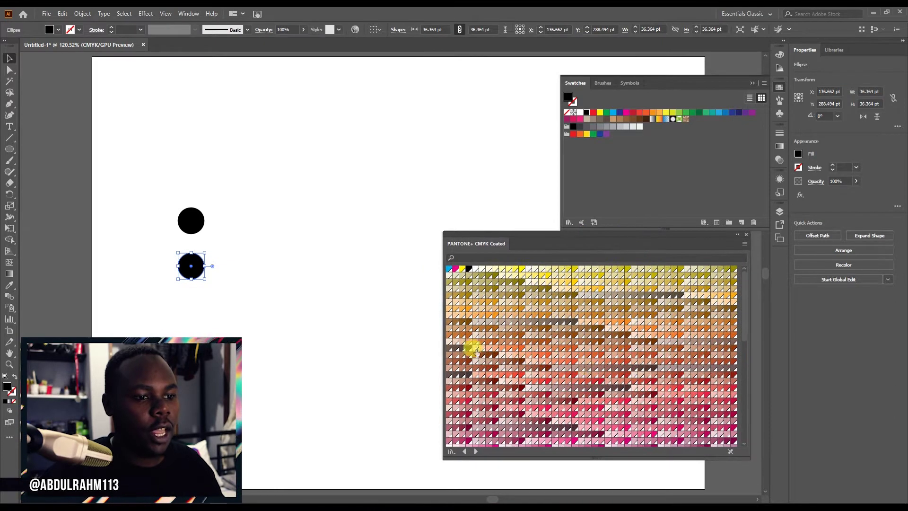
# - Fill the lower circle with an orange and the upper circle with a magenta from the PANTONE+ CMYK Coated swatches
pyautogui.click(515, 358)
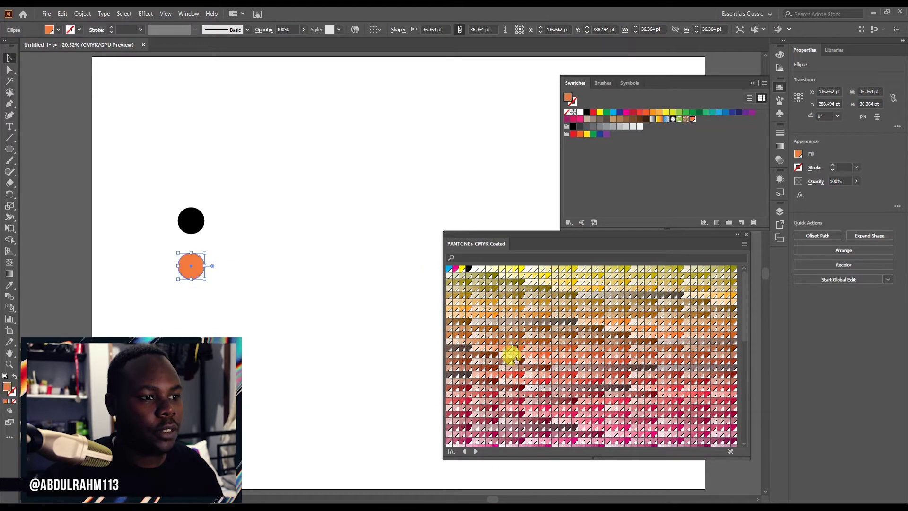
pyautogui.click(189, 221)
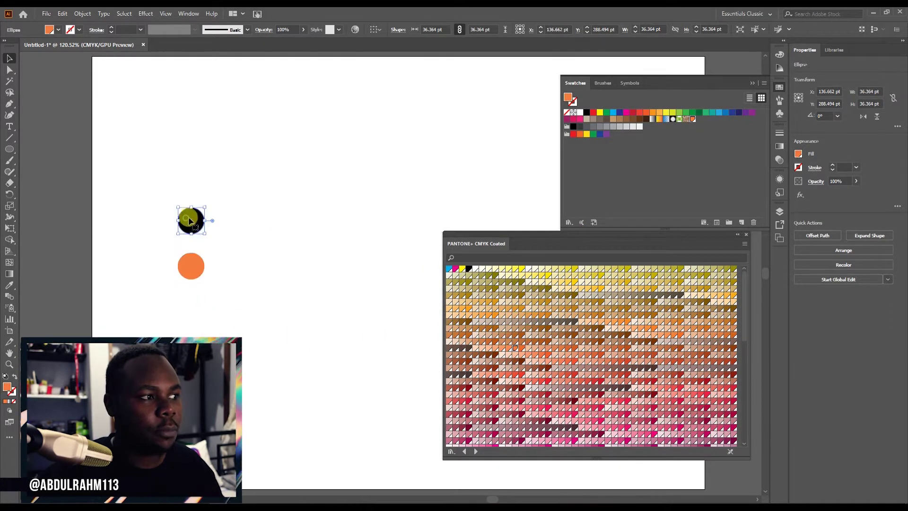
pyautogui.click(613, 438)
pyautogui.click(627, 427)
pyautogui.click(416, 285)
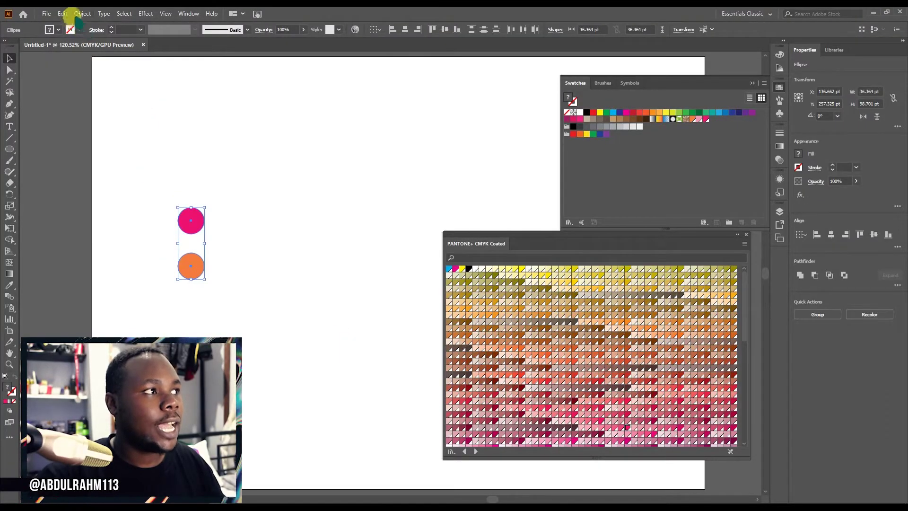
# - Set the blend spacing to Smooth Color and blend the magenta and orange circles
pyautogui.click(79, 13)
pyautogui.moveTo(185, 270)
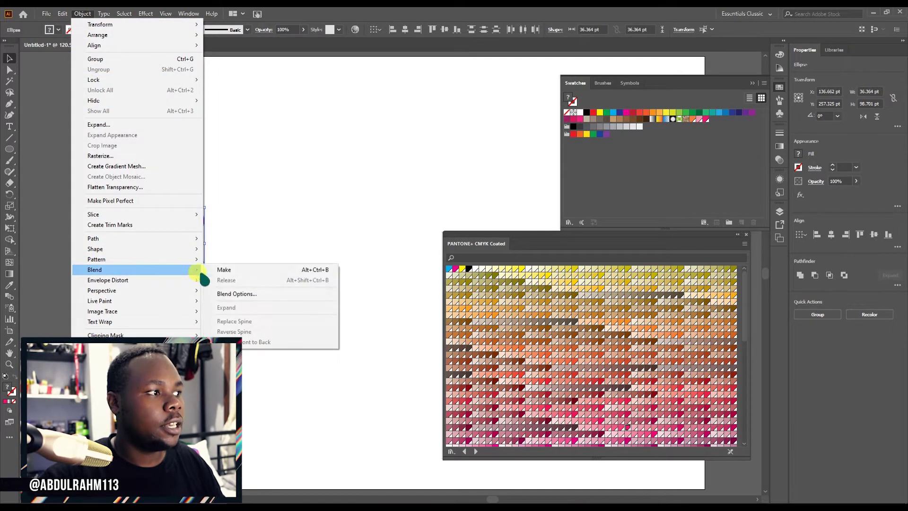
pyautogui.click(235, 293)
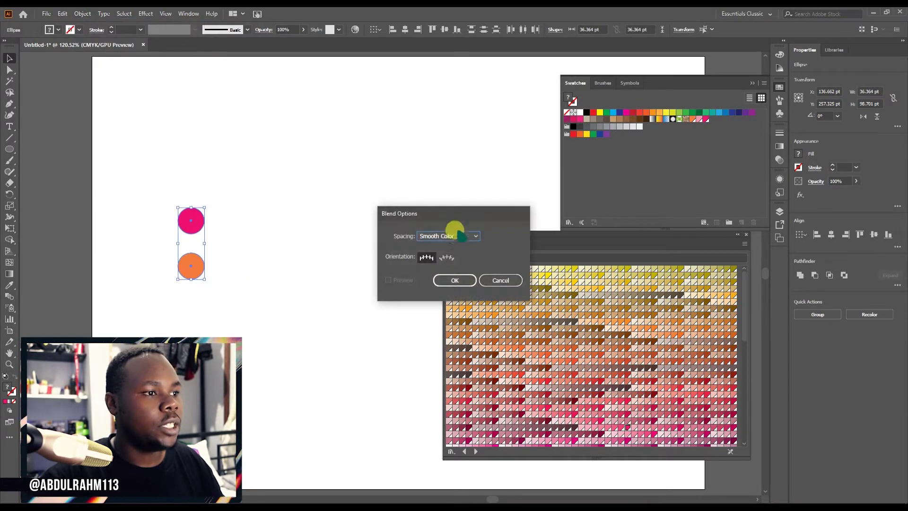
pyautogui.click(458, 232)
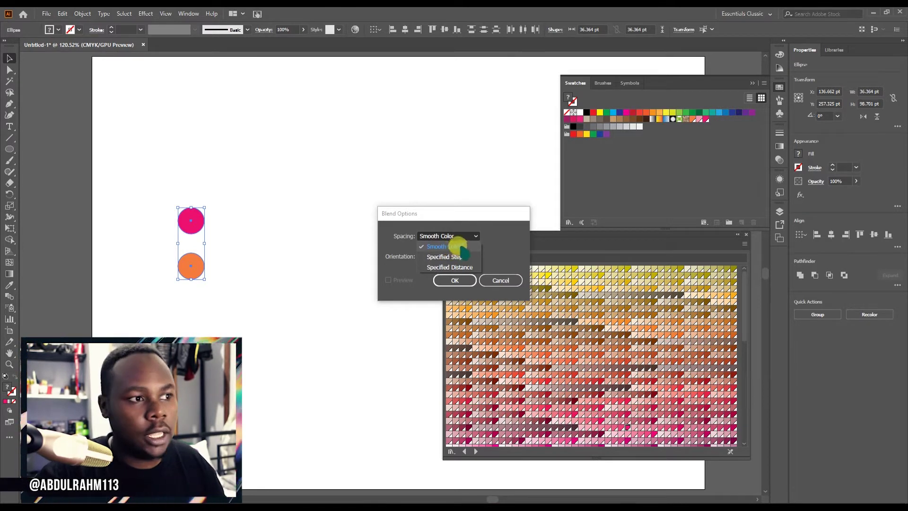
pyautogui.click(457, 246)
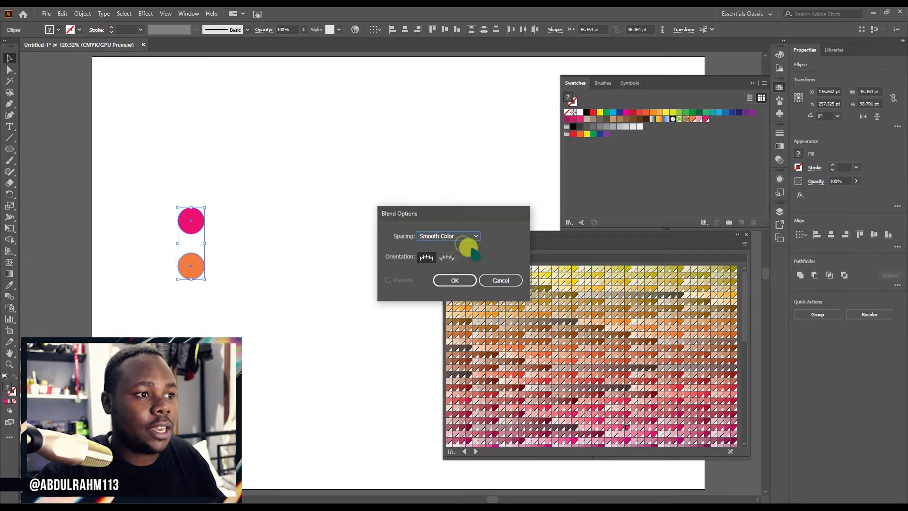
pyautogui.click(444, 279)
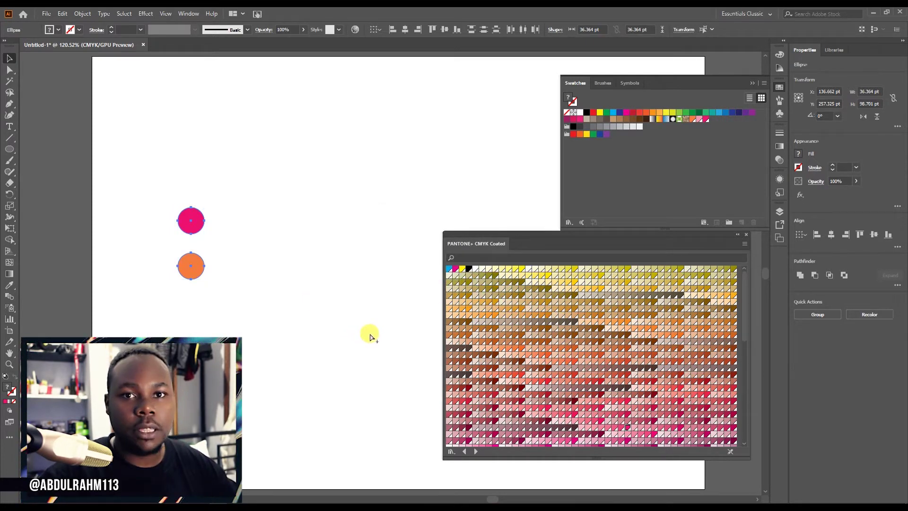
pyautogui.hotkey('ctrl', 'alt', 'b')
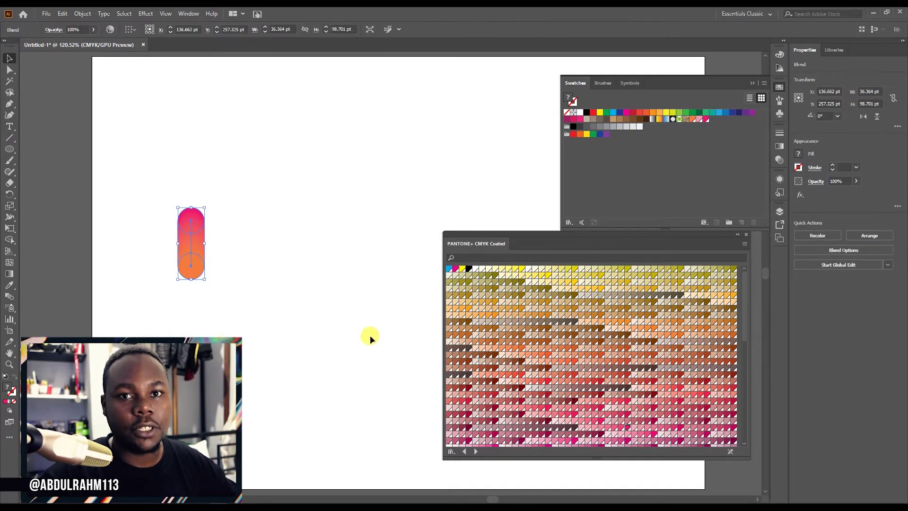
# - Scale the blended shape up to about 102 × 277 pt and move it slightly up
pyautogui.click(316, 299)
pyautogui.moveTo(205, 278); pyautogui.dragTo(356, 393)
pyautogui.moveTo(257, 343); pyautogui.dragTo(247, 304)
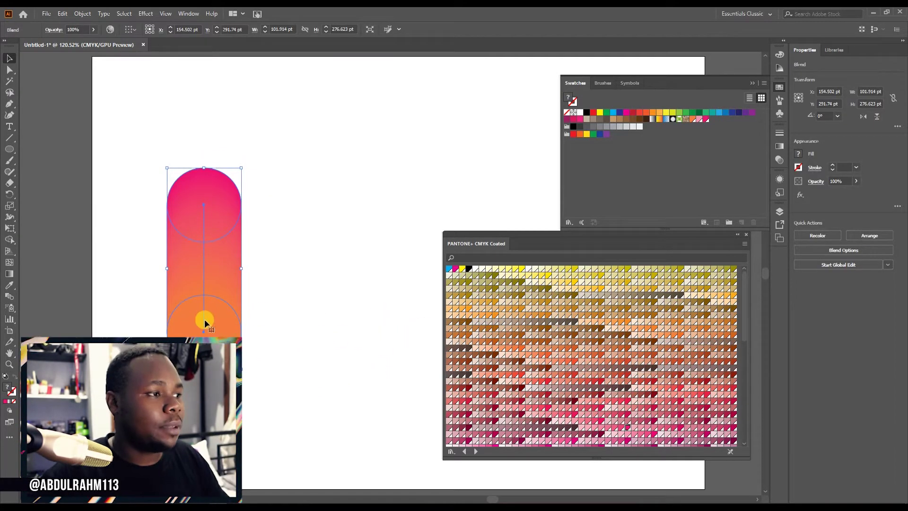
# - Undo the blend's move, enlargement and creation, keeping the magenta fill on the upper circle
pyautogui.hotkey('ctrl', 'z')
pyautogui.hotkey('ctrl', 'z')
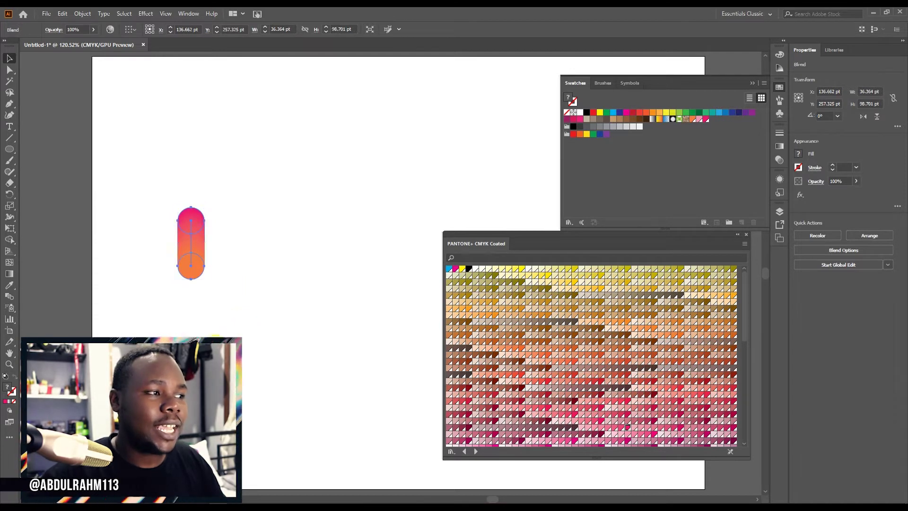
pyautogui.hotkey('ctrl', 'z')
pyautogui.hotkey('ctrl', 'z')
pyautogui.click(217, 331)
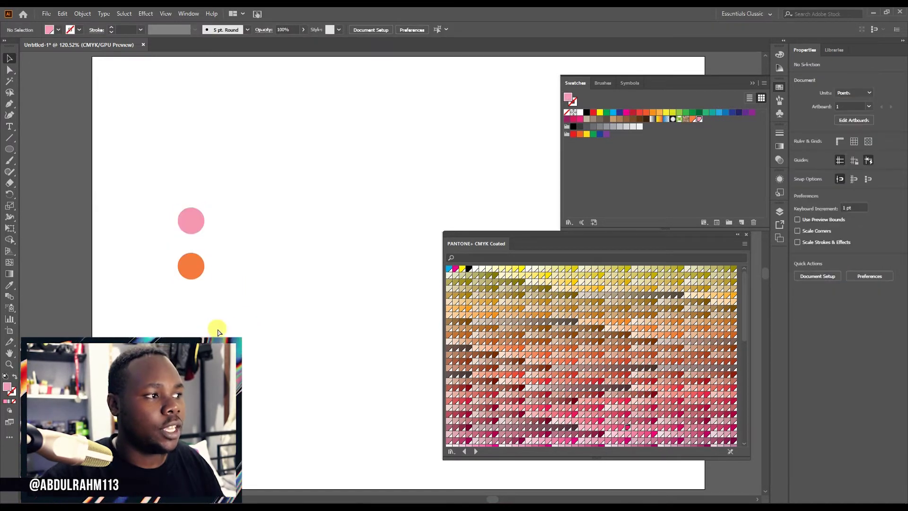
pyautogui.hotkey('ctrl', 'shift', 'z')
# - Select both circles and set the blend spacing to Specified Steps in the Blend Options
pyautogui.moveTo(147, 194); pyautogui.dragTo(224, 266)
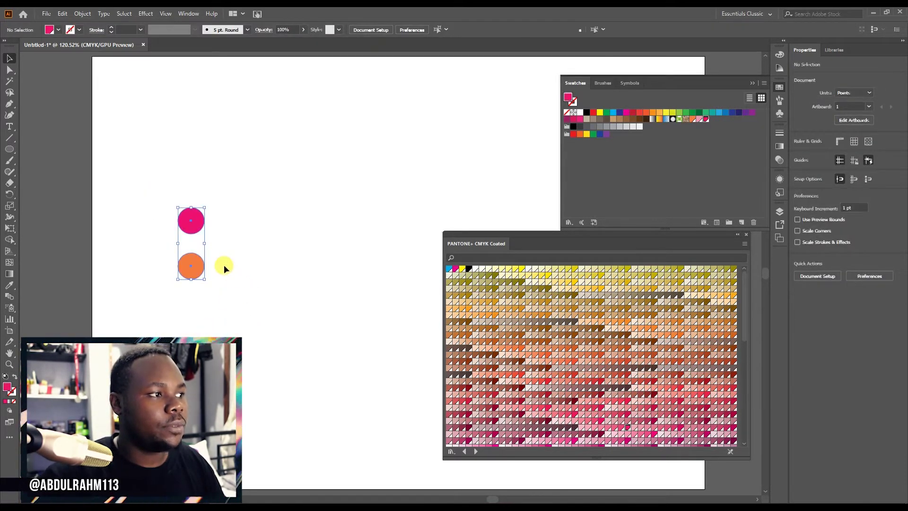
pyautogui.click(83, 13)
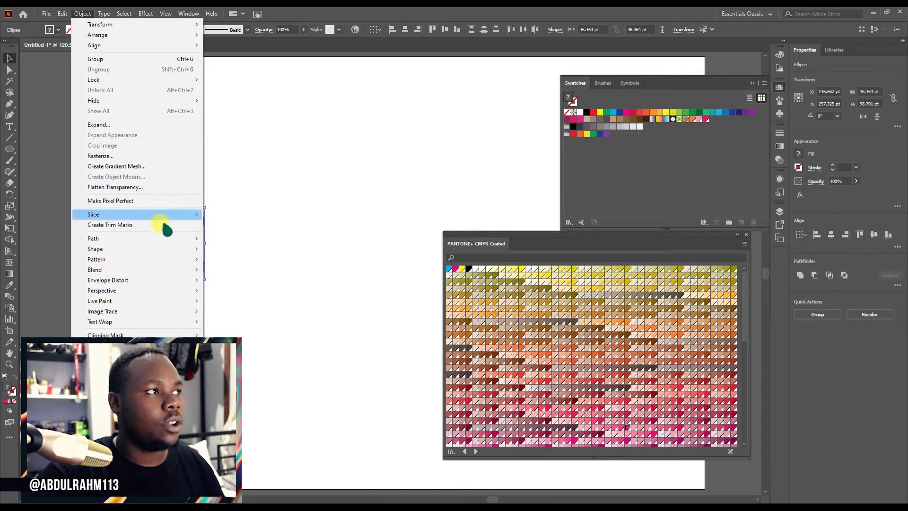
pyautogui.moveTo(152, 268)
pyautogui.click(259, 294)
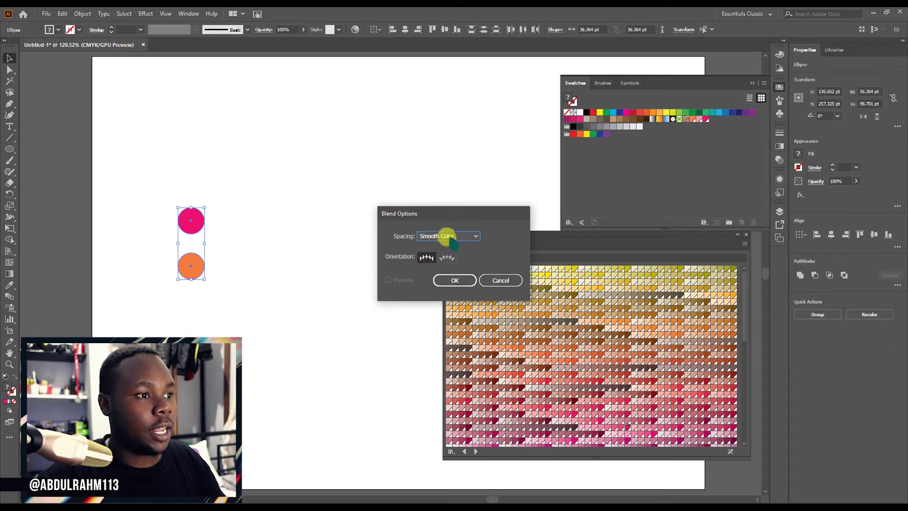
pyautogui.click(447, 237)
pyautogui.click(450, 258)
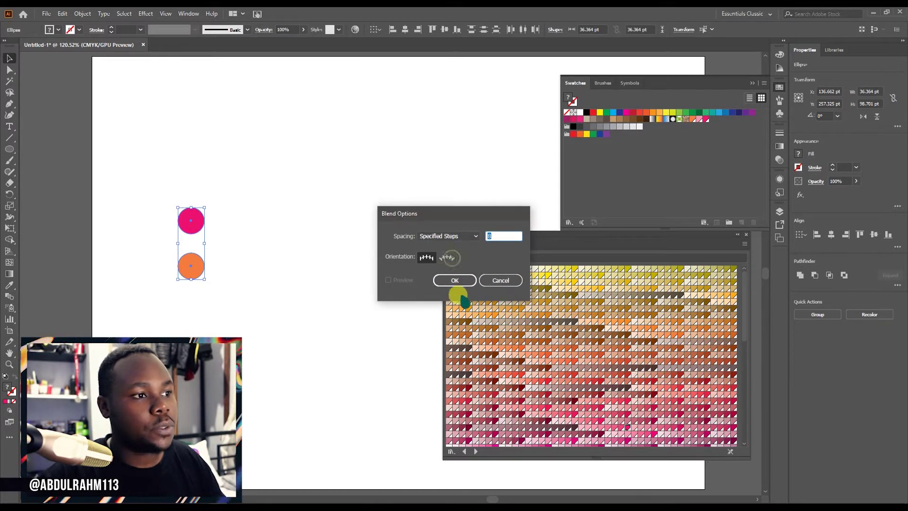
pyautogui.click(453, 281)
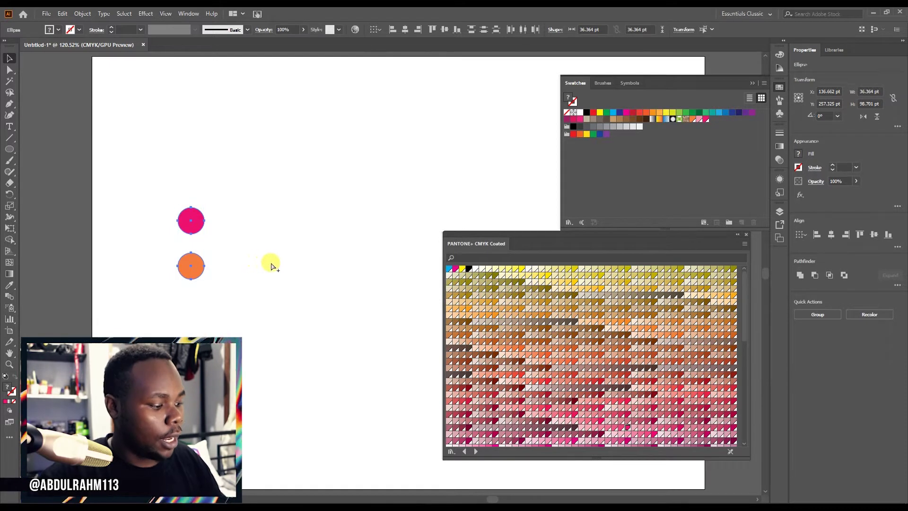
# - Blend the magenta and orange circles with the specified steps and select the resulting shape
pyautogui.hotkey('ctrl', 'alt', 'b')
pyautogui.click(297, 273)
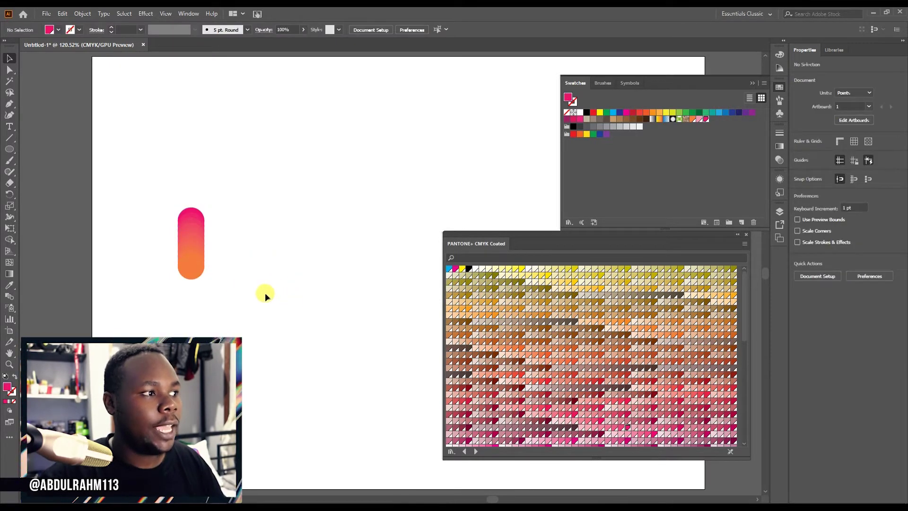
pyautogui.click(192, 264)
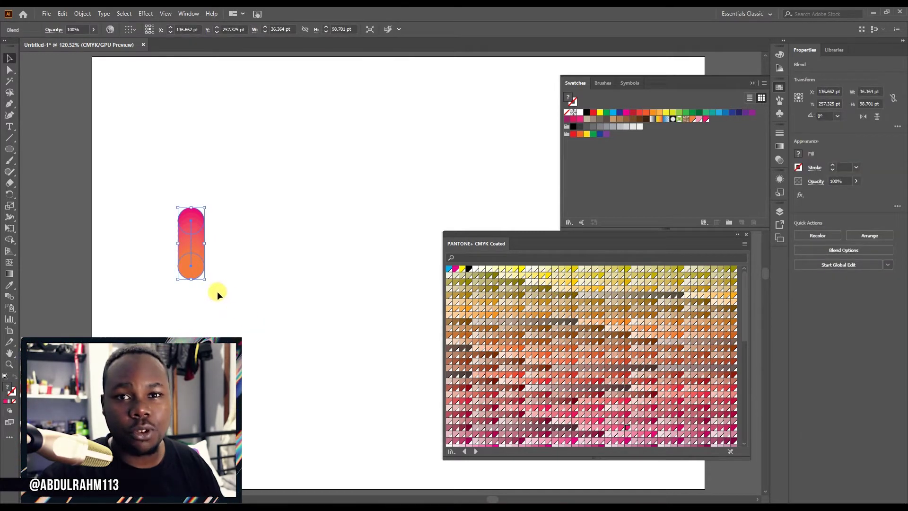
# - Scale the stepped blend up to about 123 × 335 pt and reposition it on the artboard
pyautogui.moveTo(208, 280); pyautogui.dragTo(320, 421)
pyautogui.moveTo(225, 334); pyautogui.dragTo(436, 237)
pyautogui.click(462, 194)
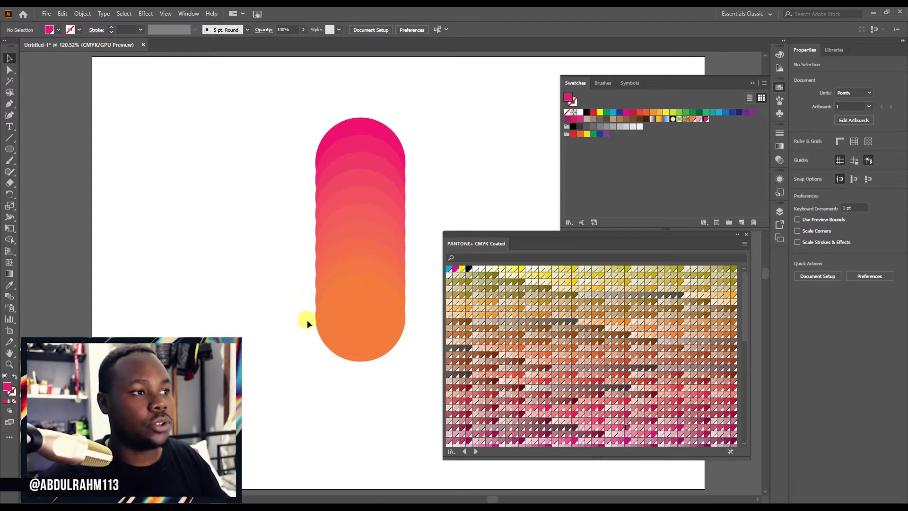
pyautogui.moveTo(384, 184); pyautogui.dragTo(240, 191)
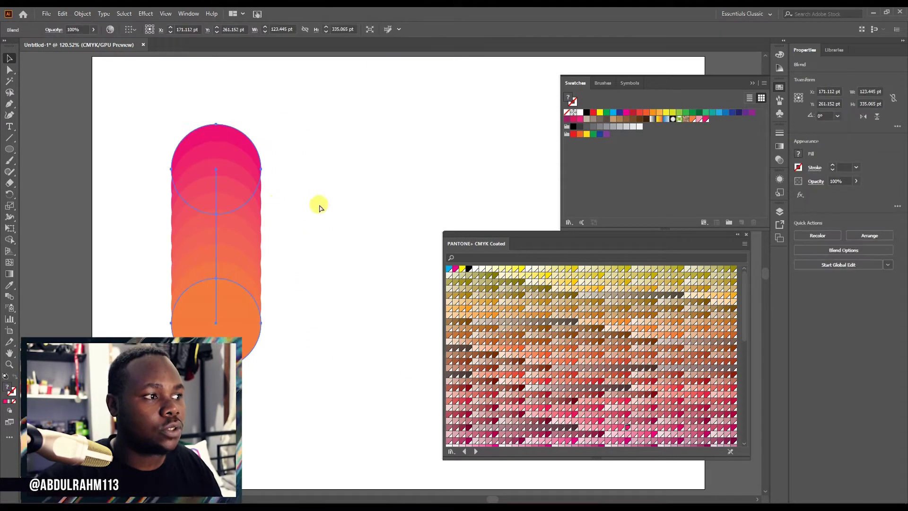
pyautogui.hotkey('ctrl', 'z')
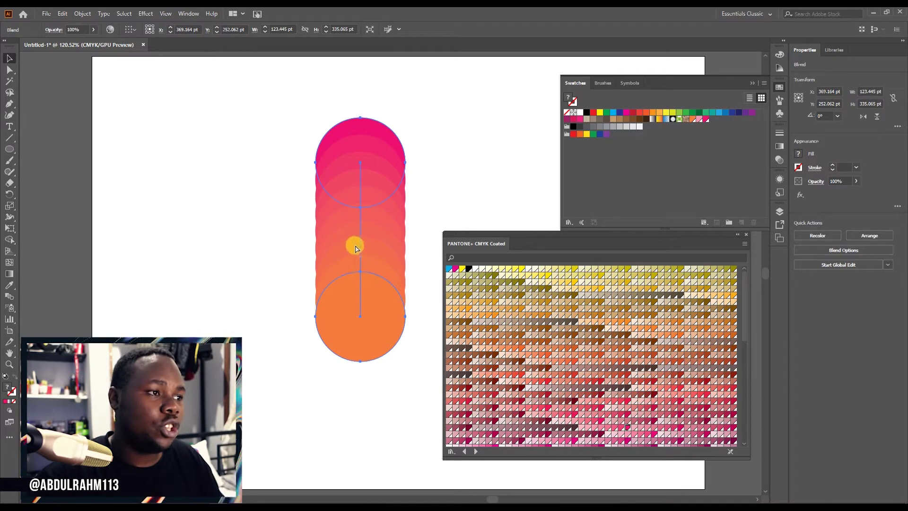
pyautogui.hotkey('ctrl', 'shift', 'z')
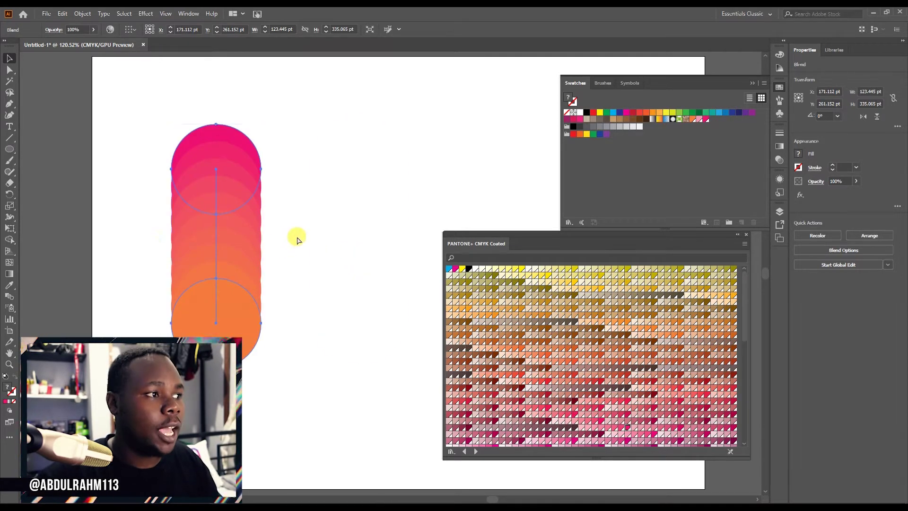
# - Undo the stepped blend's moves, enlargement and creation, back to two separate circles
pyautogui.hotkey('ctrl', 'z')
pyautogui.hotkey('ctrl', 'z')
pyautogui.hotkey('ctrl', 'z')
pyautogui.hotkey('ctrl', 'z')
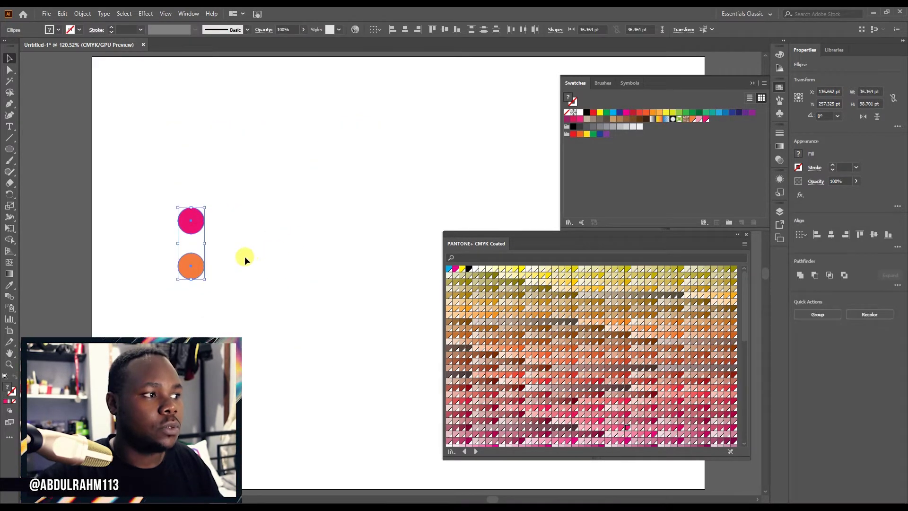
# - Set the blend spacing to Smooth Color and blend the magenta and orange circles
pyautogui.click(82, 13)
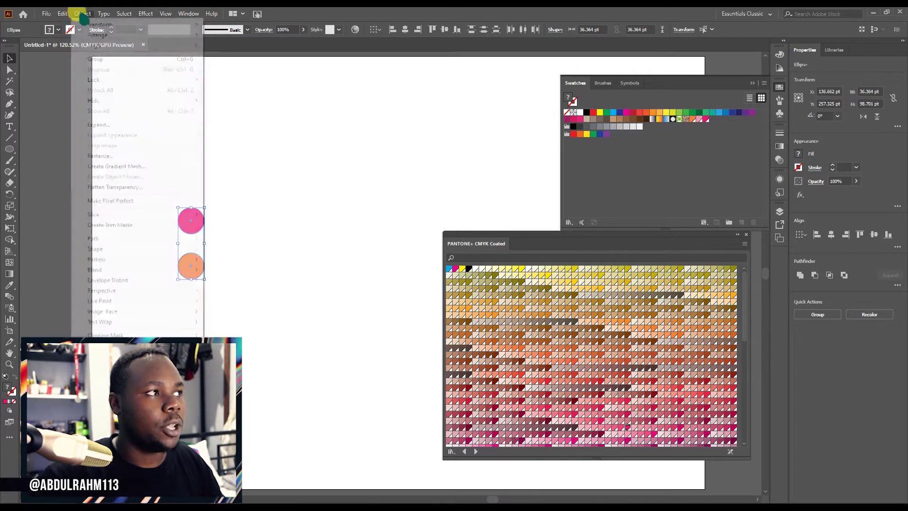
pyautogui.moveTo(163, 269)
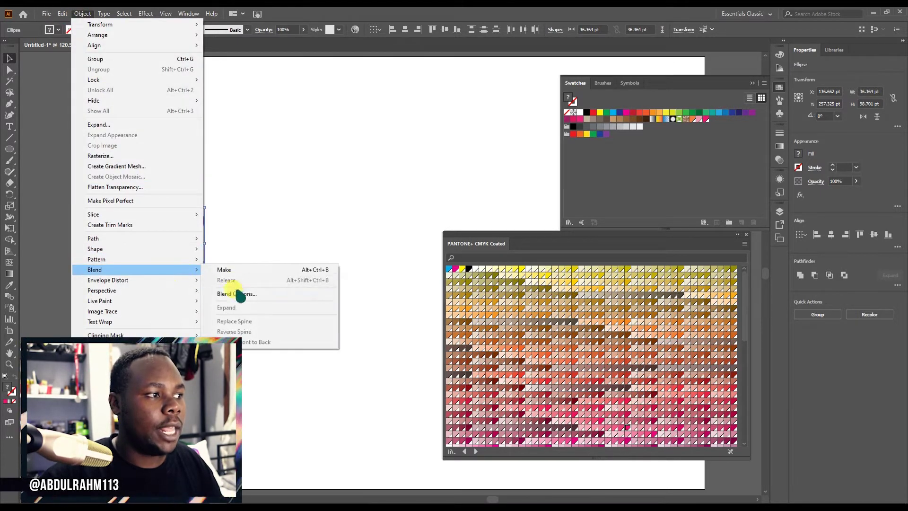
pyautogui.click(235, 294)
pyautogui.click(451, 236)
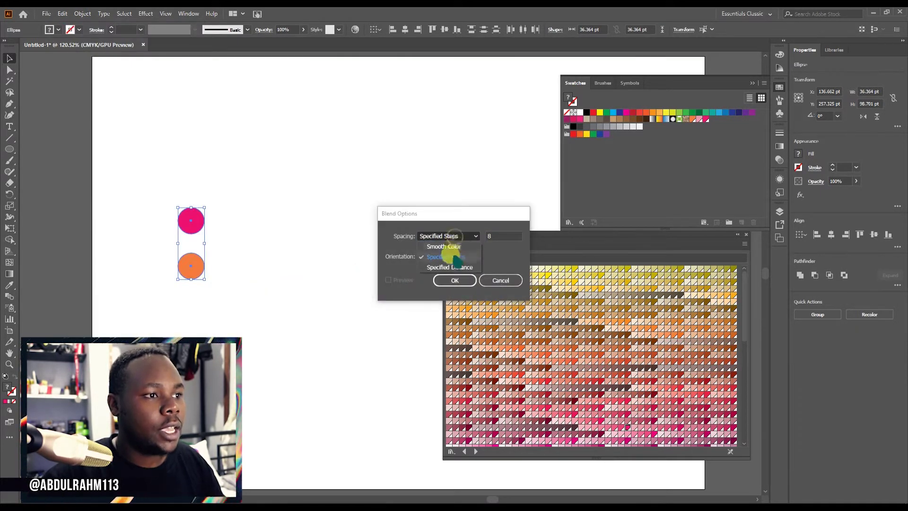
pyautogui.click(455, 246)
pyautogui.click(455, 280)
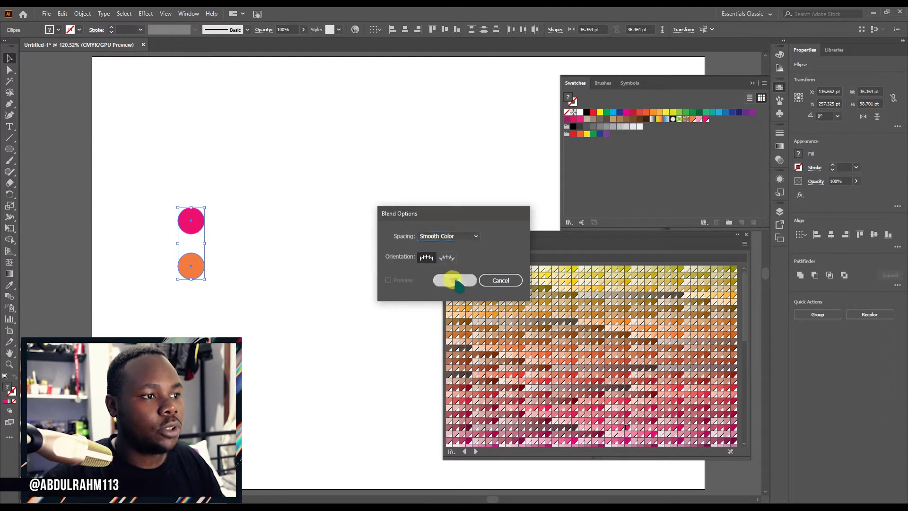
pyautogui.hotkey('ctrl', 'alt', 'b')
# - Scale the smooth blend up to about 54 × 147 pt and move it near the artboard's left edge
pyautogui.click(327, 280)
pyautogui.click(186, 263)
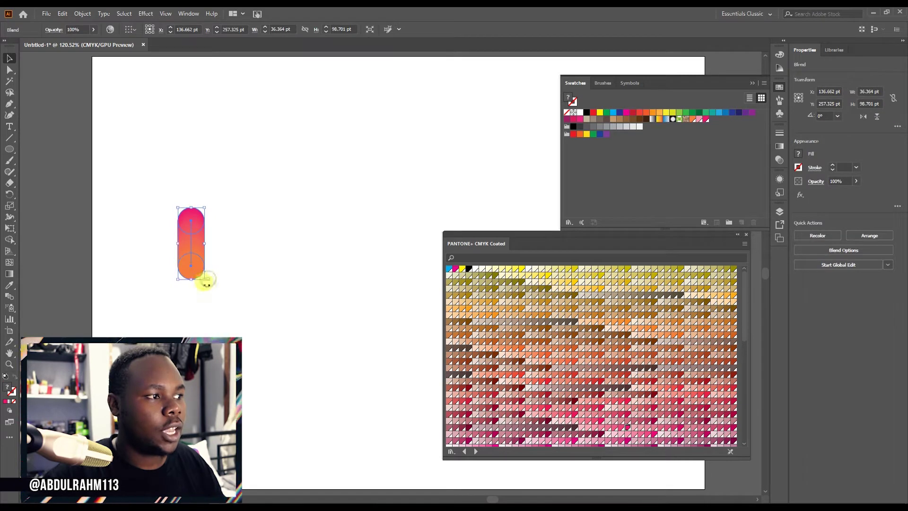
pyautogui.moveTo(206, 280); pyautogui.dragTo(133, 263)
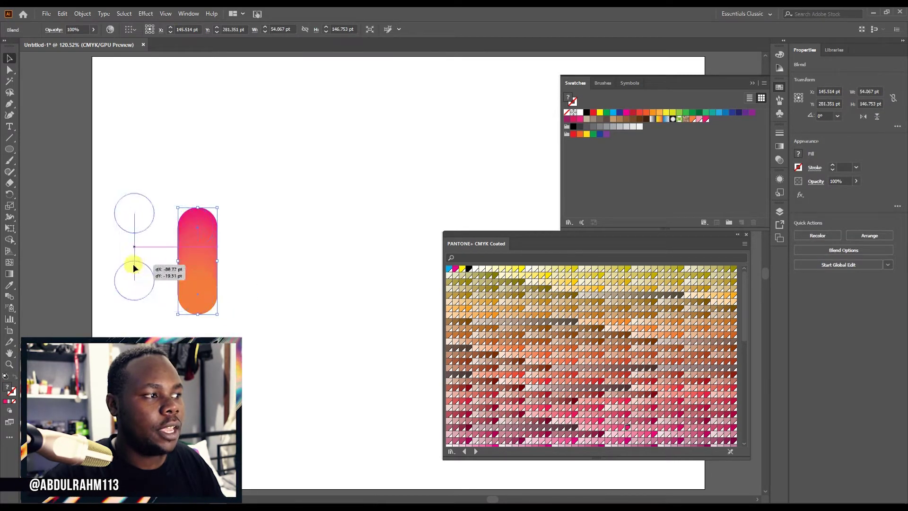
pyautogui.click(231, 248)
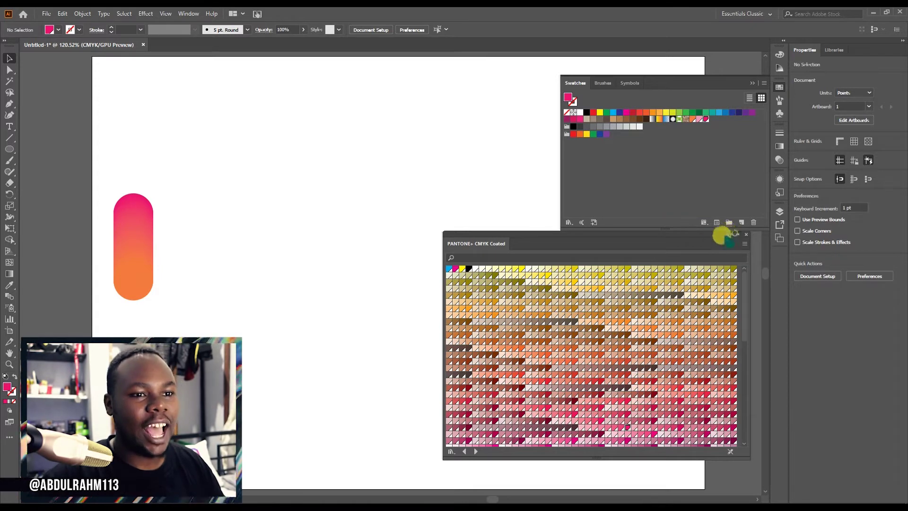
# - Collapse the PANTONE+ CMYK Coated swatches and move them aside, and collapse the main Swatches
pyautogui.click(739, 235)
pyautogui.moveTo(479, 236); pyautogui.dragTo(709, 283)
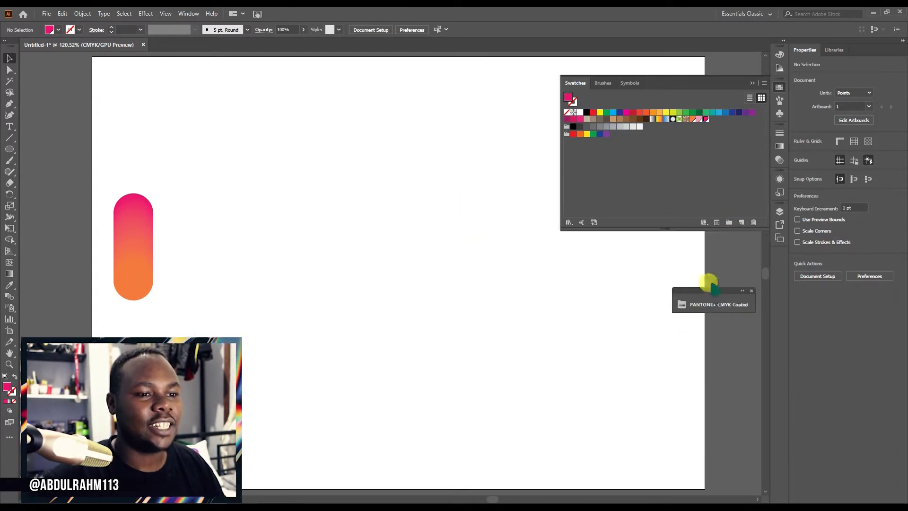
pyautogui.click(751, 82)
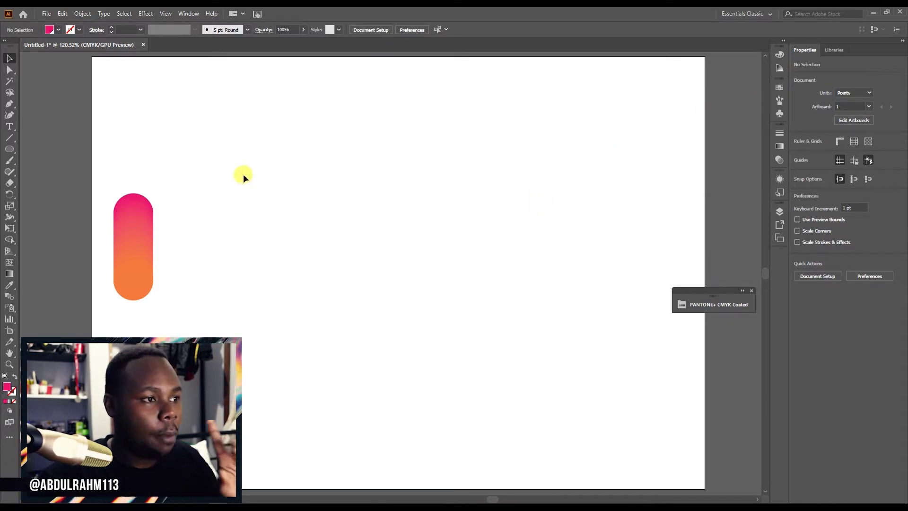
# - Draw a small closed freehand oval about 35 × 27 pt near the middle of the artboard with the Pencil tool
pyautogui.press('n')
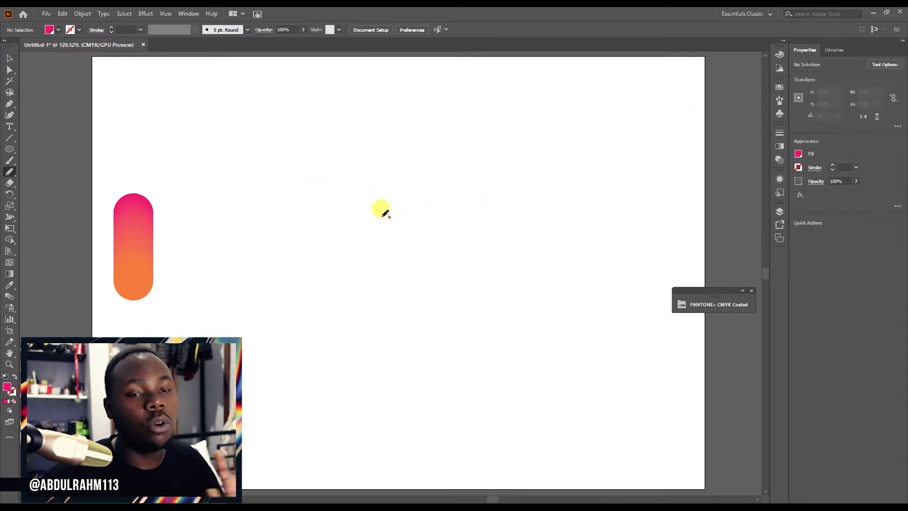
pyautogui.moveTo(381, 230)
pyautogui.mouseDown()
pyautogui.moveTo(376, 239)
pyautogui.moveTo(384, 231)
pyautogui.mouseUp()
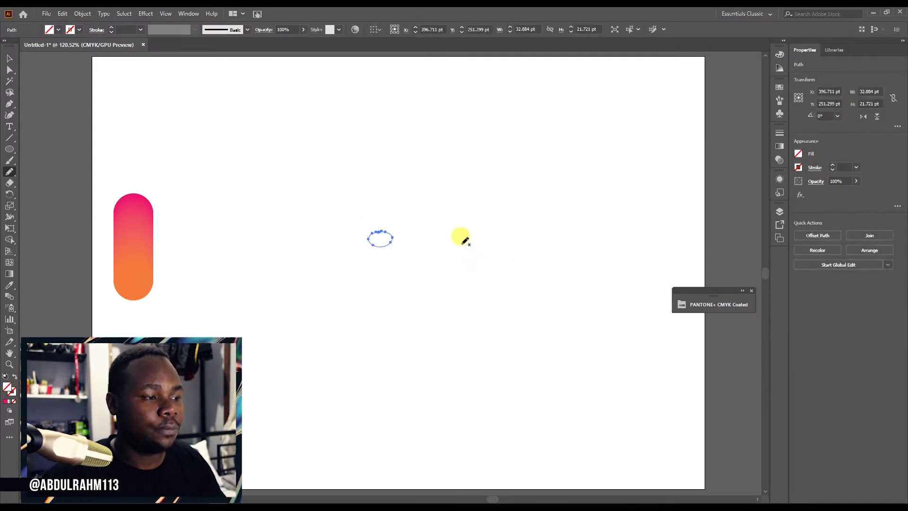
pyautogui.hotkey('ctrl', 'z')
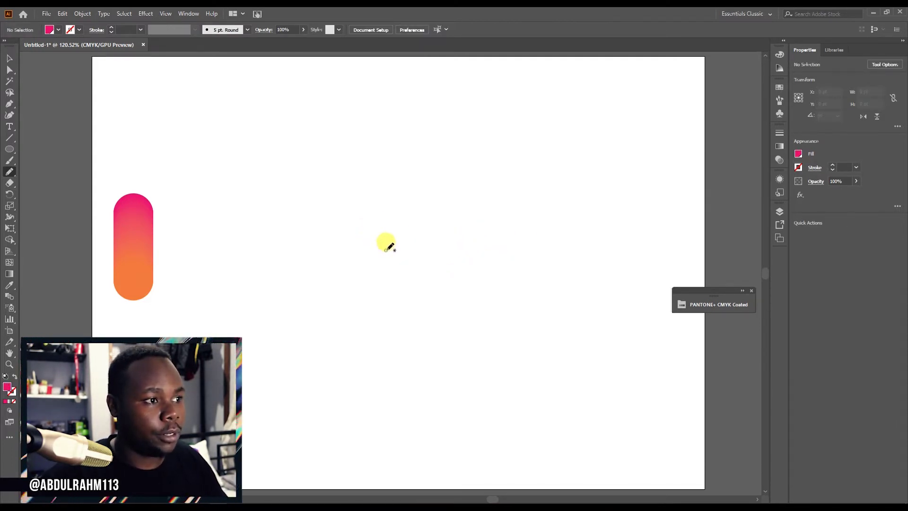
pyautogui.moveTo(377, 243)
pyautogui.mouseDown()
pyautogui.moveTo(378, 265)
pyautogui.moveTo(386, 245)
pyautogui.mouseUp()
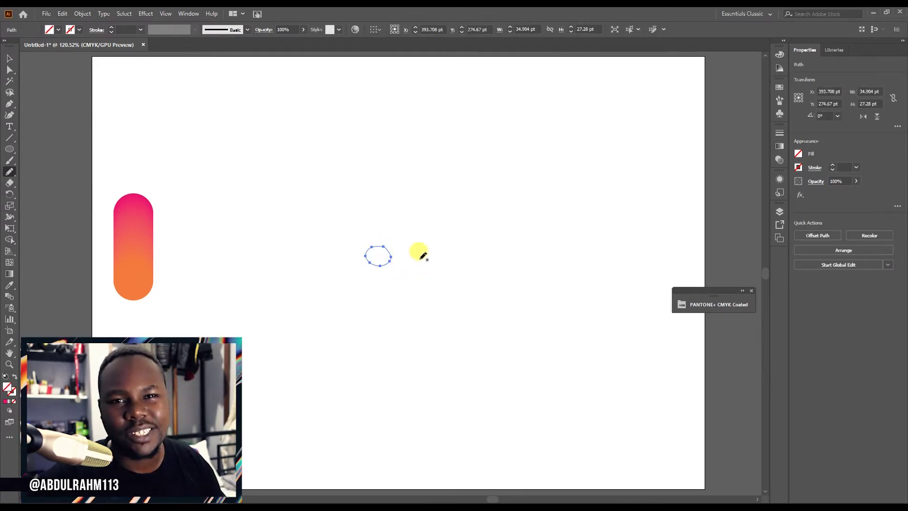
pyautogui.press('v')
pyautogui.click(378, 254)
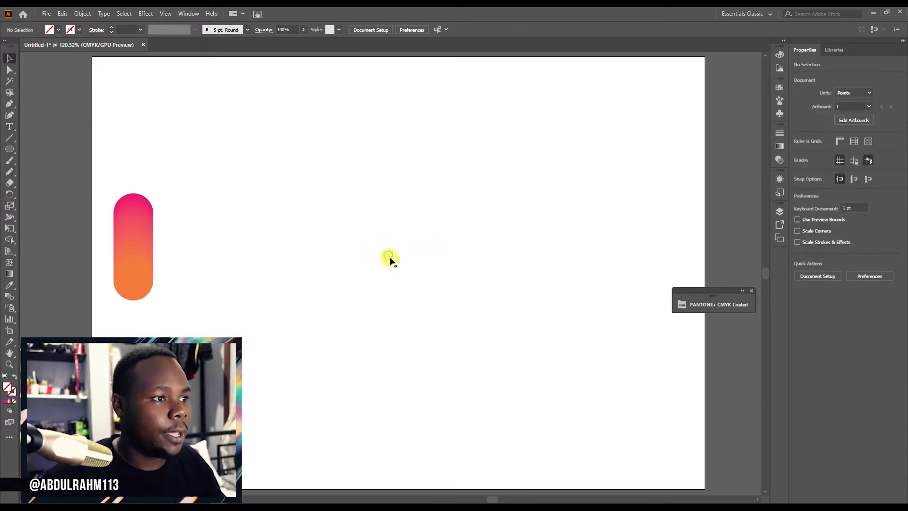
pyautogui.click(392, 258)
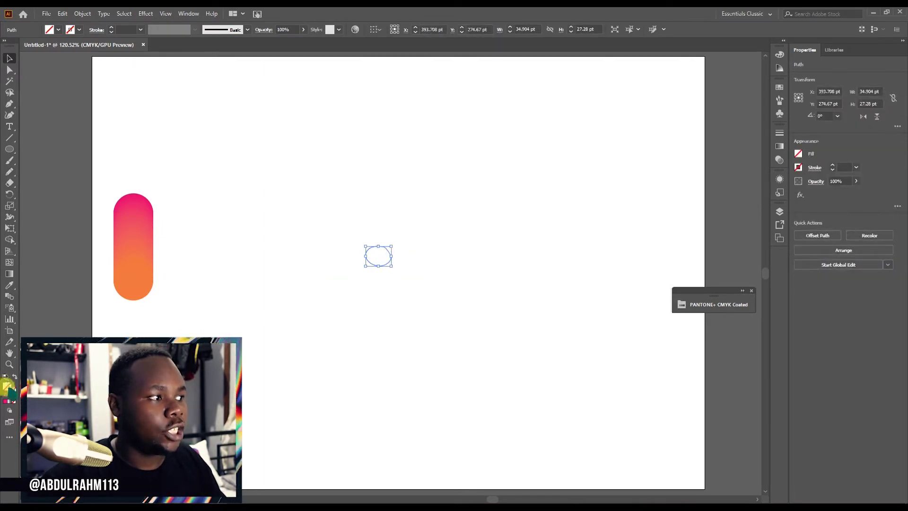
pyautogui.click(382, 197)
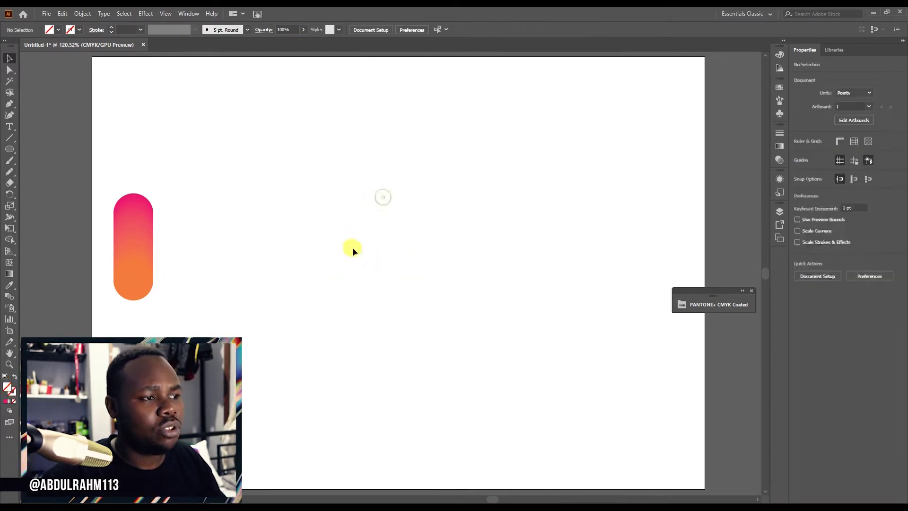
pyautogui.moveTo(216, 307); pyautogui.dragTo(132, 323)
pyautogui.click(317, 317)
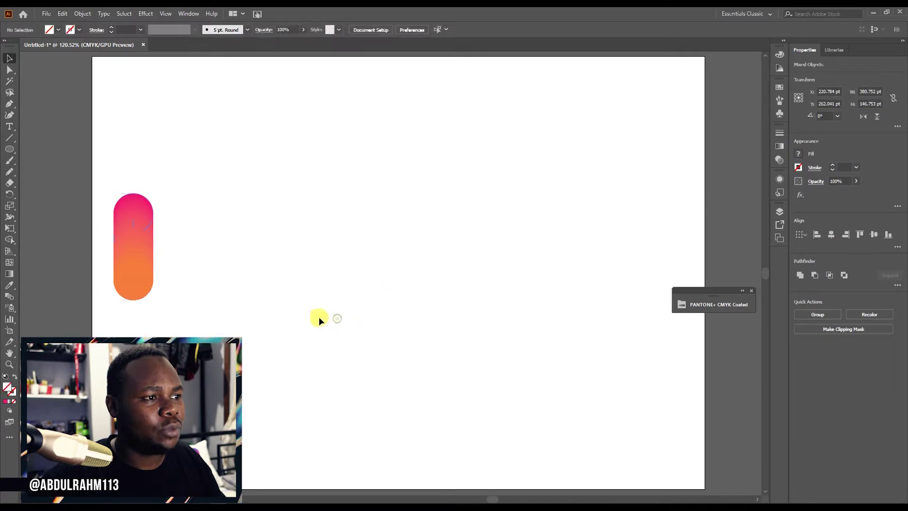
# - Smooth out the uneven outline of the freehand oval all around with the Smooth tool
pyautogui.moveTo(426, 211); pyautogui.dragTo(367, 314)
pyautogui.press('z')
pyautogui.moveTo(365, 240); pyautogui.dragTo(532, 222)
pyautogui.press('v')
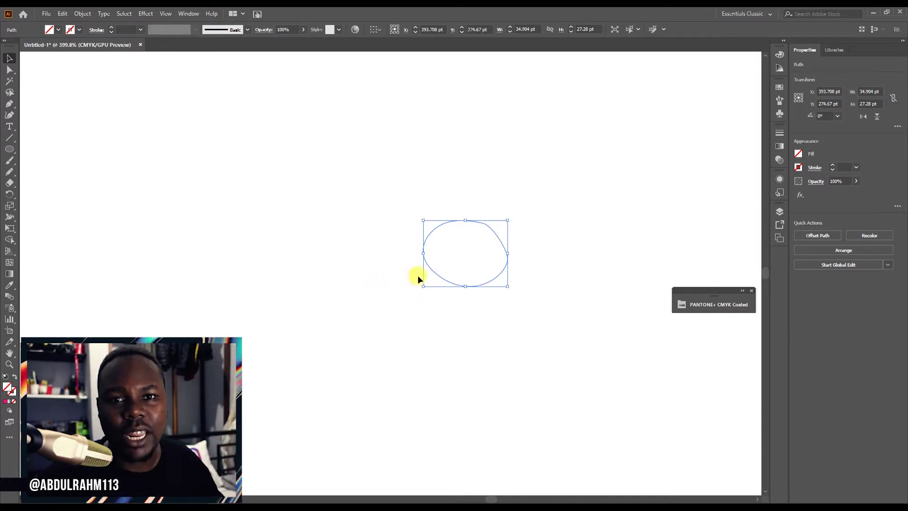
pyautogui.press('n')
pyautogui.click(10, 171)
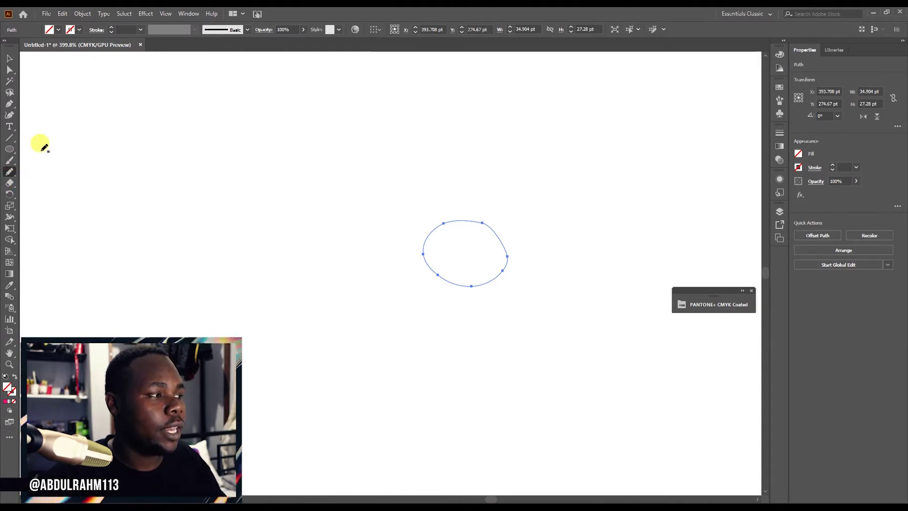
pyautogui.click(10, 173)
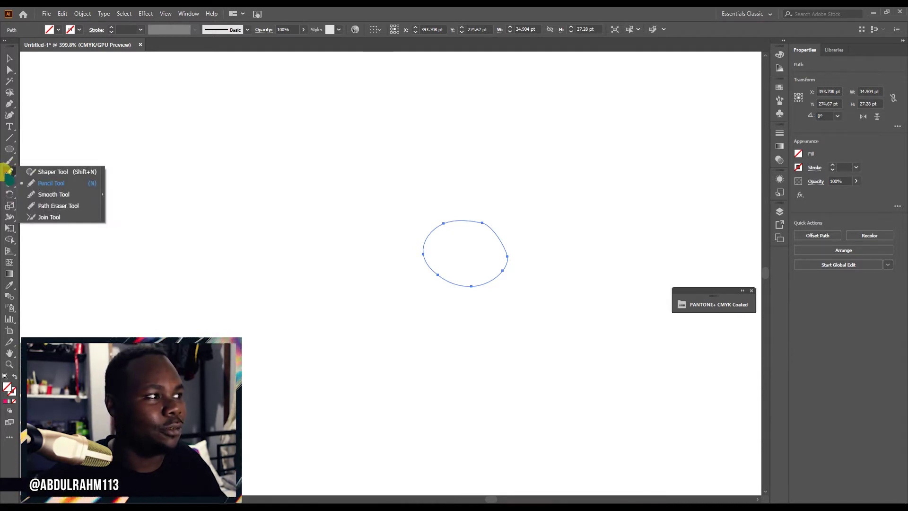
pyautogui.click(52, 195)
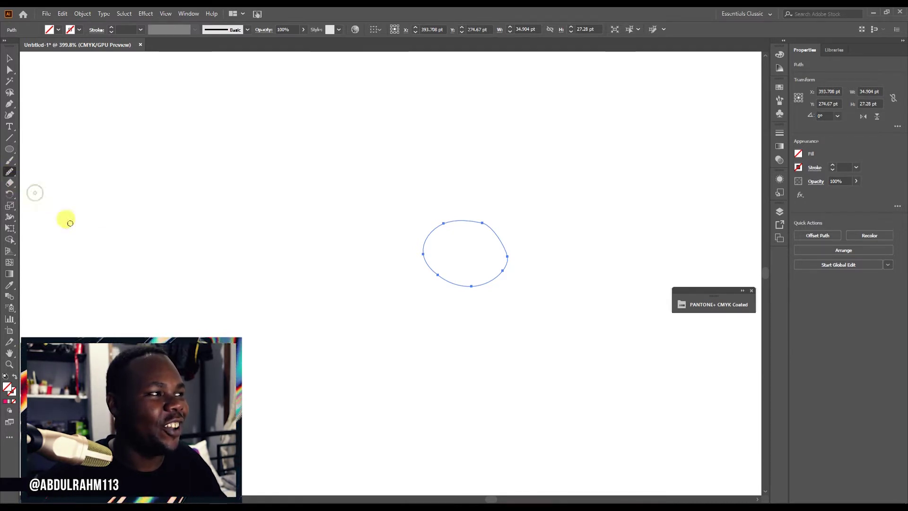
pyautogui.moveTo(487, 271)
pyautogui.mouseDown()
pyautogui.moveTo(507, 254)
pyautogui.moveTo(496, 225)
pyautogui.moveTo(483, 241)
pyautogui.moveTo(458, 227)
pyautogui.moveTo(428, 279)
pyautogui.mouseUp()
pyautogui.moveTo(411, 242); pyautogui.dragTo(437, 282)
pyautogui.moveTo(491, 268); pyautogui.dragTo(455, 281)
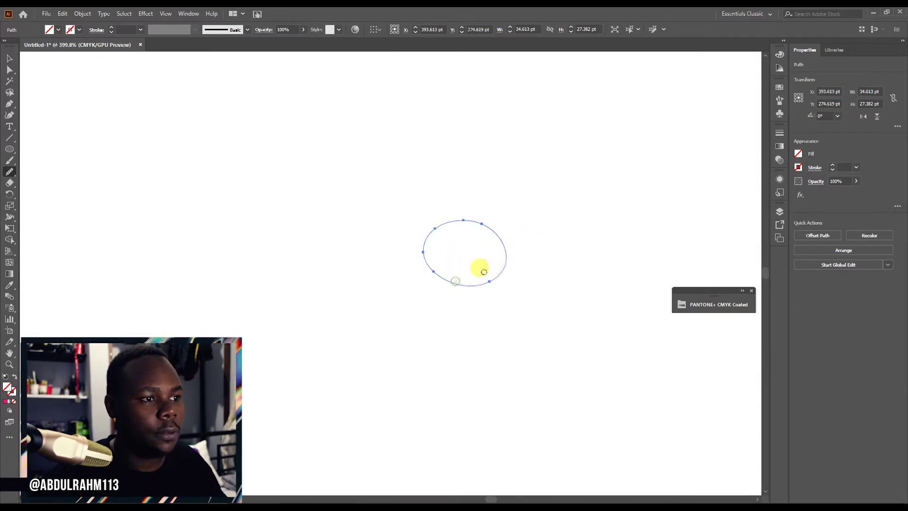
pyautogui.moveTo(488, 252)
pyautogui.mouseDown()
pyautogui.moveTo(492, 243)
pyautogui.moveTo(513, 251)
pyautogui.moveTo(455, 262)
pyautogui.moveTo(452, 283)
pyautogui.mouseUp()
pyautogui.moveTo(444, 223)
pyautogui.mouseDown()
pyautogui.moveTo(507, 257)
pyautogui.moveTo(472, 288)
pyautogui.mouseUp()
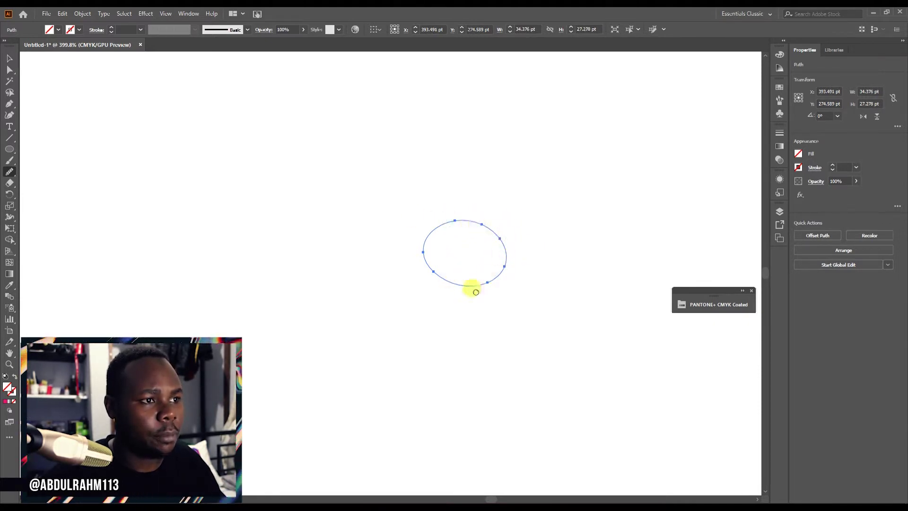
pyautogui.press('v')
pyautogui.click(495, 315)
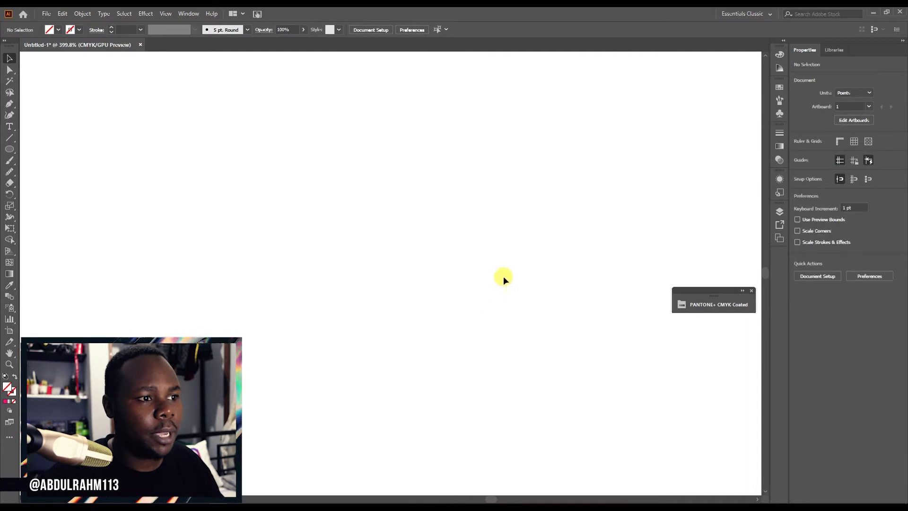
# - Select the smooth blend together with the oval path and replace the blend's spine with the oval
pyautogui.click(495, 277)
pyautogui.scroll(-5, 511, 282)
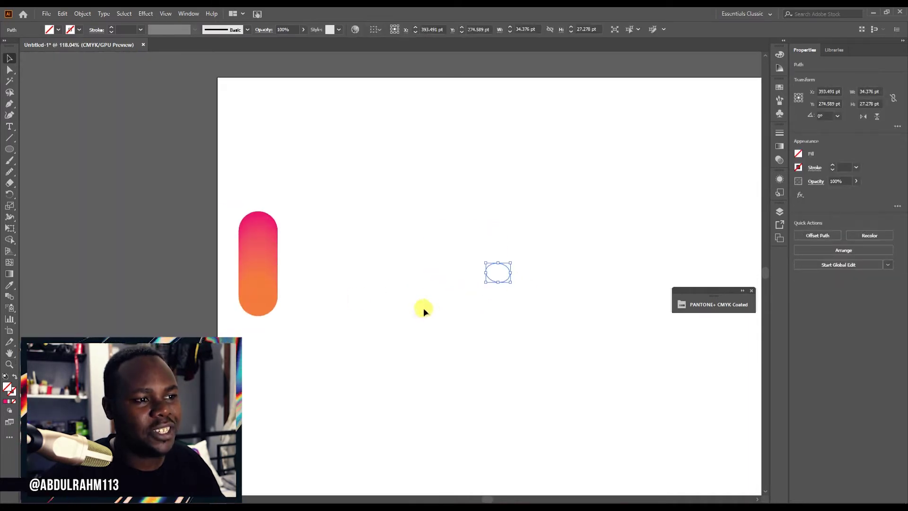
pyautogui.moveTo(566, 217); pyautogui.dragTo(257, 320)
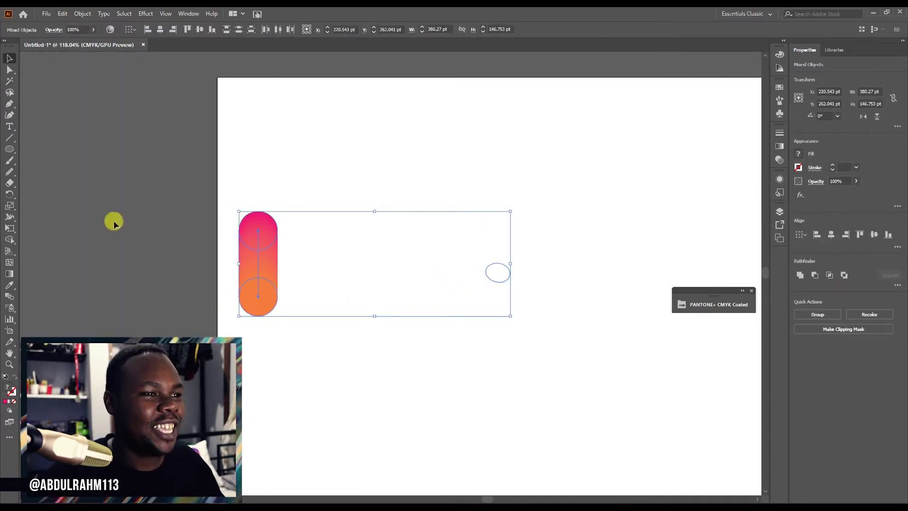
pyautogui.click(68, 14)
pyautogui.moveTo(82, 13)
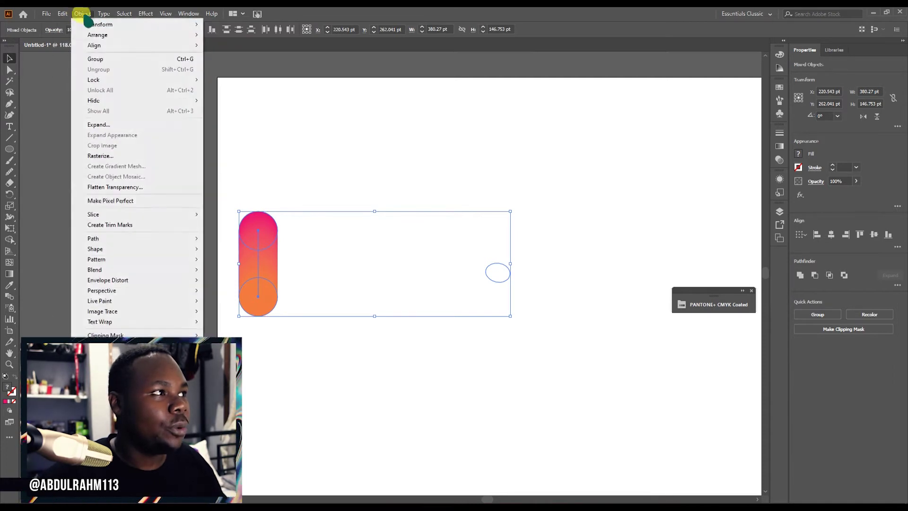
pyautogui.moveTo(166, 269)
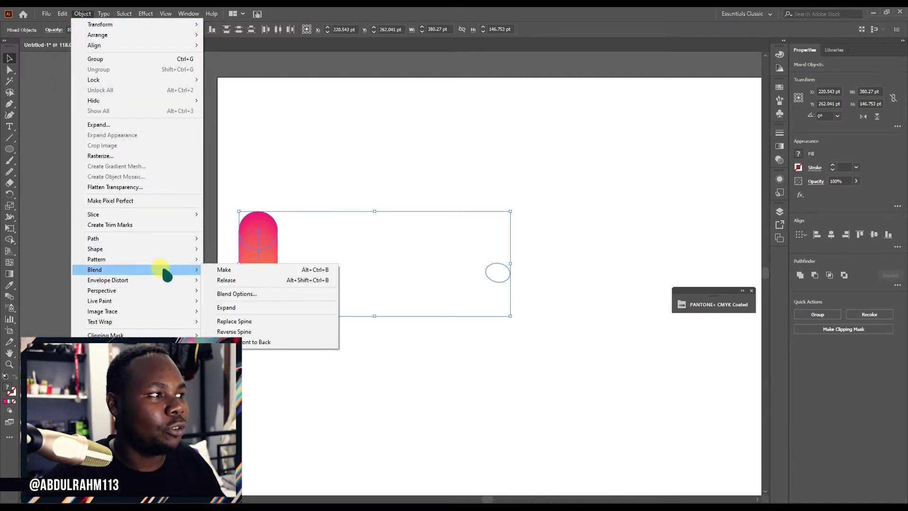
pyautogui.click(237, 322)
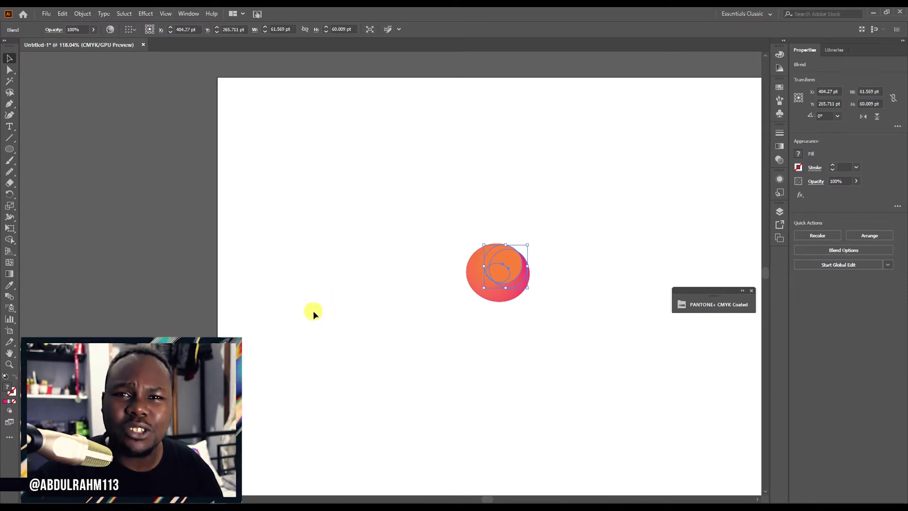
pyautogui.click(465, 330)
# - Scale the blend up to about 184 × 179 pt and move the PANTONE+ CMYK Coated swatches off the artboard
pyautogui.press('\\')
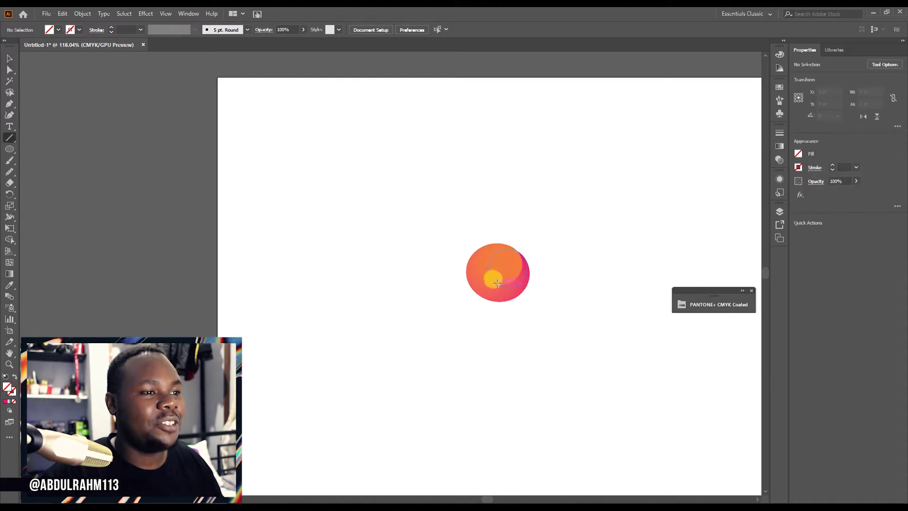
pyautogui.moveTo(489, 280); pyautogui.dragTo(488, 278)
pyautogui.press('v')
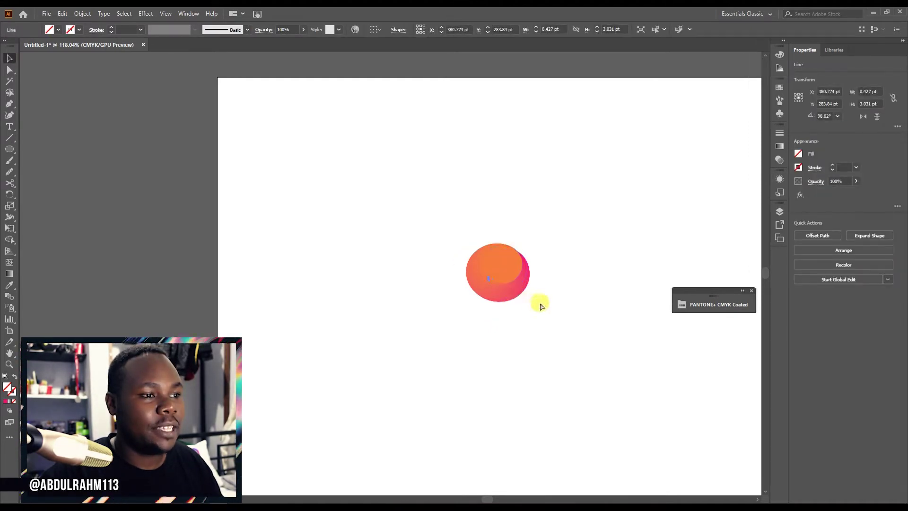
pyautogui.click(540, 306)
pyautogui.moveTo(501, 285); pyautogui.dragTo(539, 342)
pyautogui.click(586, 369)
pyautogui.click(634, 370)
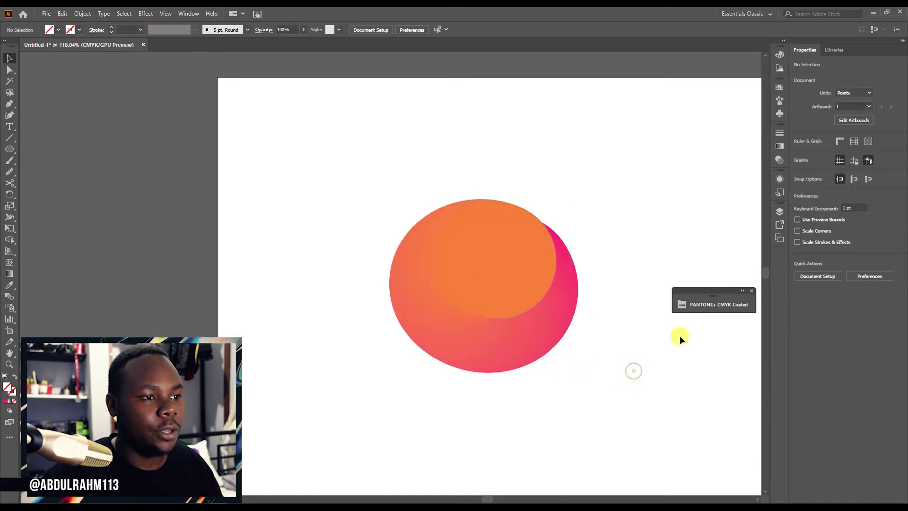
pyautogui.moveTo(721, 309); pyautogui.dragTo(93, 110)
# - Select the enlarged blend and open the Roughen effect for it, with its preview turned on and the blend left uncovered
pyautogui.moveTo(447, 309)
pyautogui.mouseDown()
pyautogui.moveTo(473, 310)
pyautogui.moveTo(450, 325)
pyautogui.moveTo(450, 312)
pyautogui.mouseUp()
pyautogui.click(81, 14)
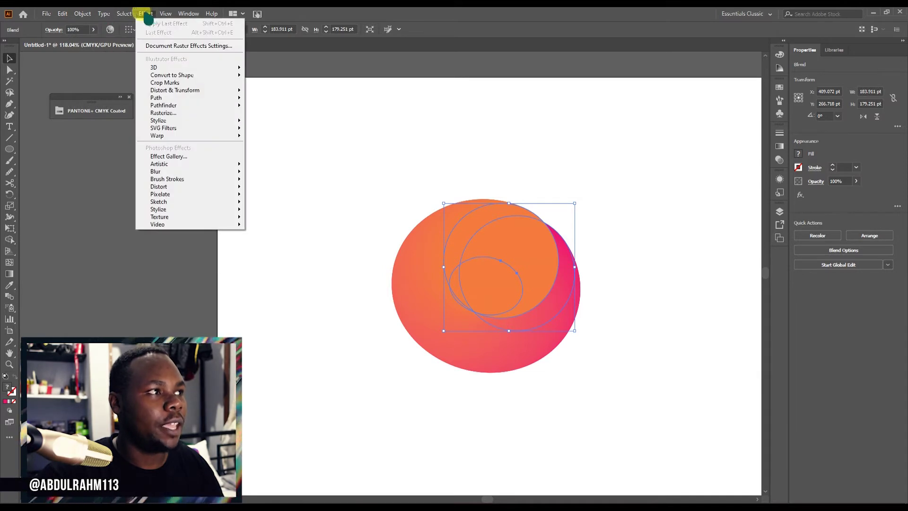
pyautogui.moveTo(203, 89)
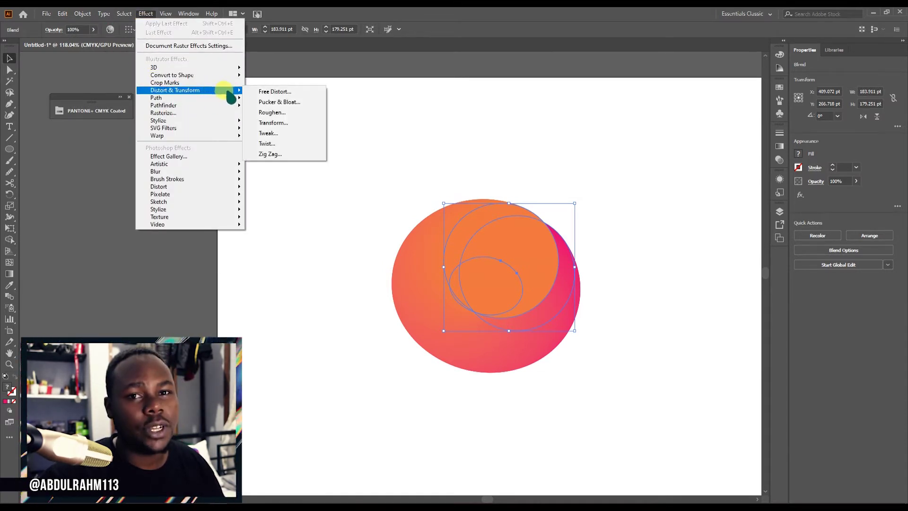
pyautogui.click(286, 113)
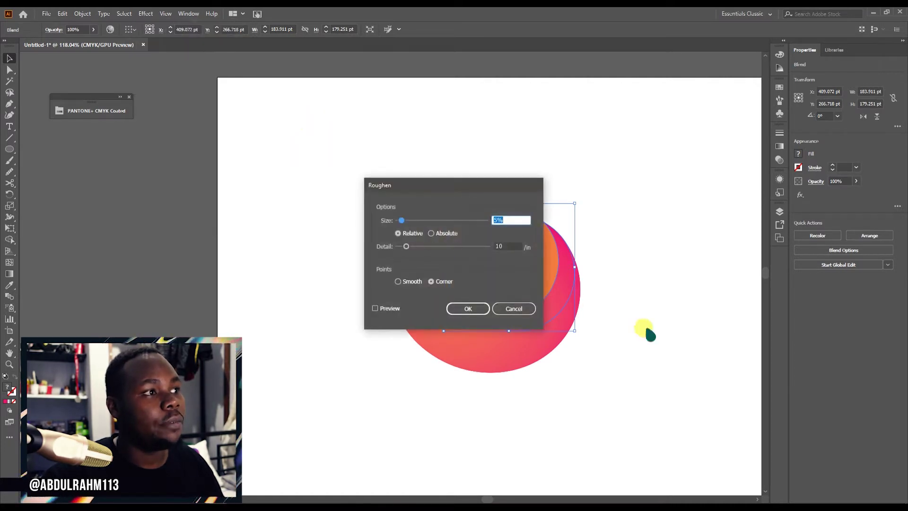
pyautogui.moveTo(490, 201); pyautogui.dragTo(742, 155)
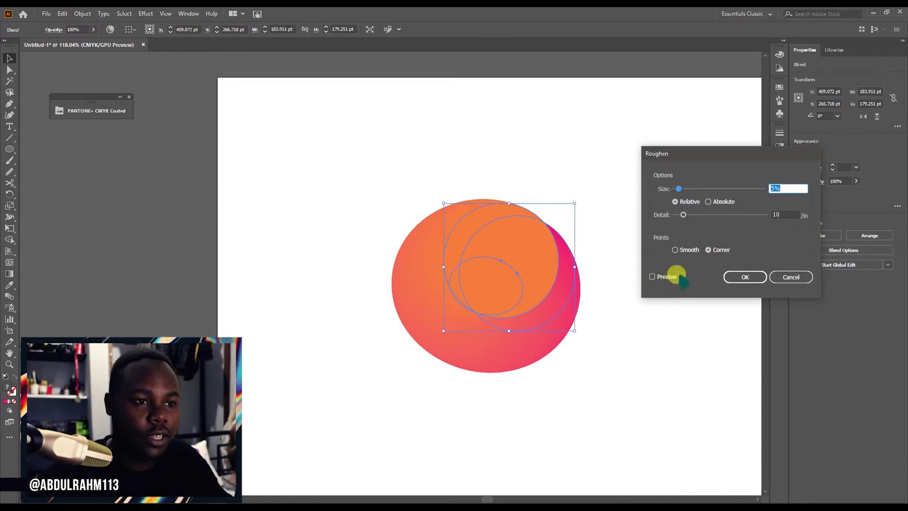
pyautogui.click(663, 277)
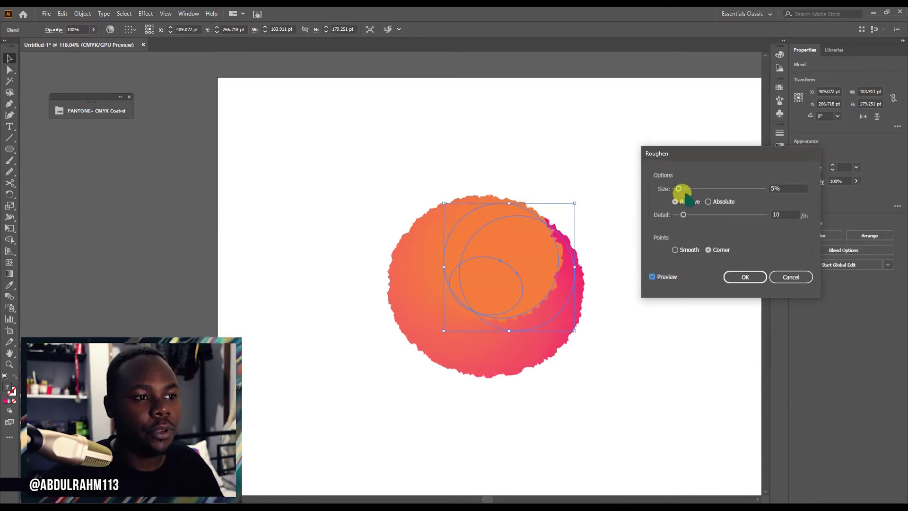
# - Apply Roughen with a relative size of 45%, detail of 57 per inch and smooth points, and deselect the blend
pyautogui.moveTo(711, 190); pyautogui.dragTo(715, 216)
pyautogui.click(676, 250)
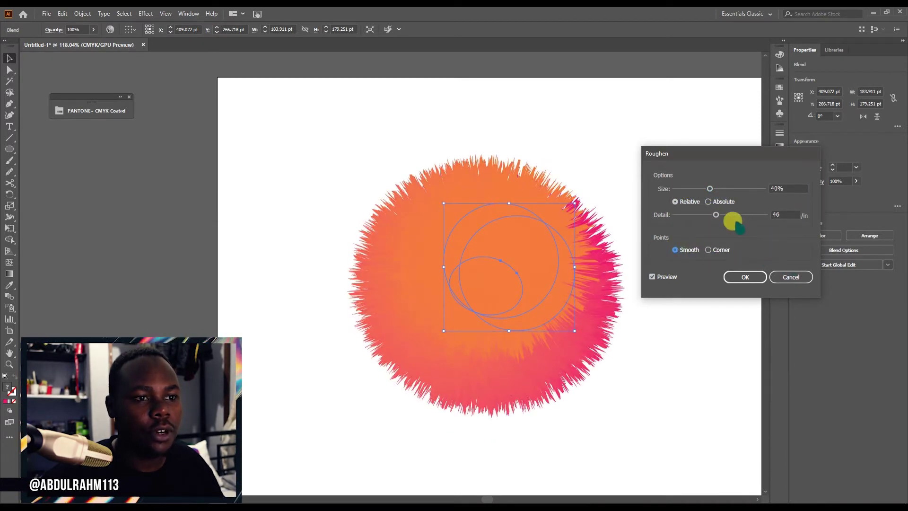
pyautogui.moveTo(715, 214); pyautogui.dragTo(724, 217)
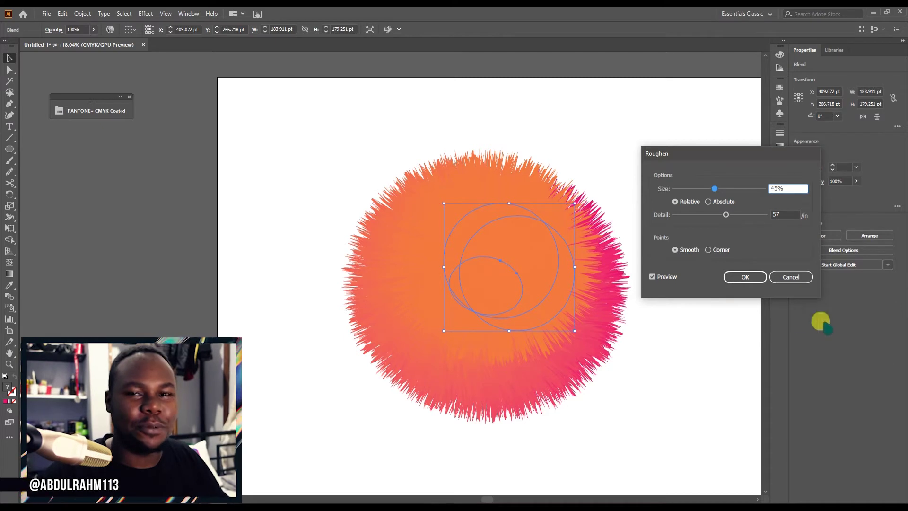
pyautogui.click(752, 278)
pyautogui.click(691, 235)
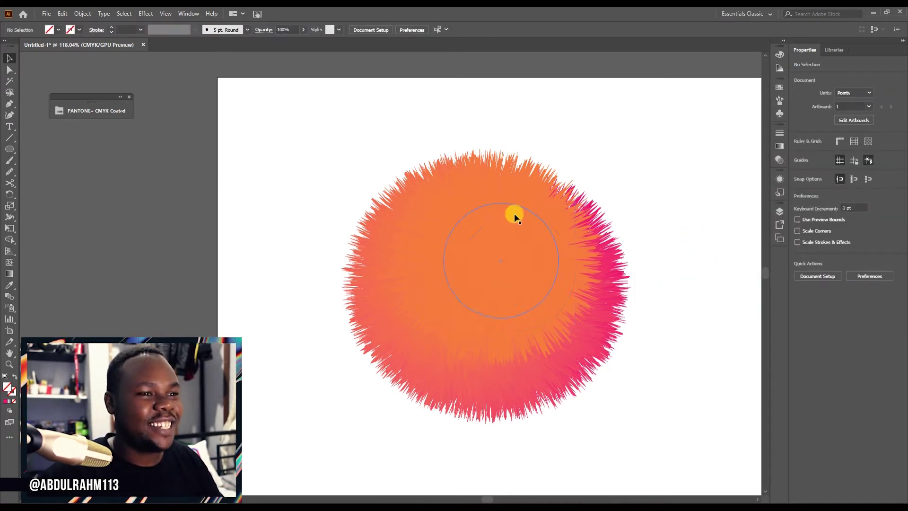
# - Inspect the fur spikes up close, and expand the appearance of the roughened blend
pyautogui.moveTo(487, 282); pyautogui.dragTo(598, 255)
pyautogui.press('z')
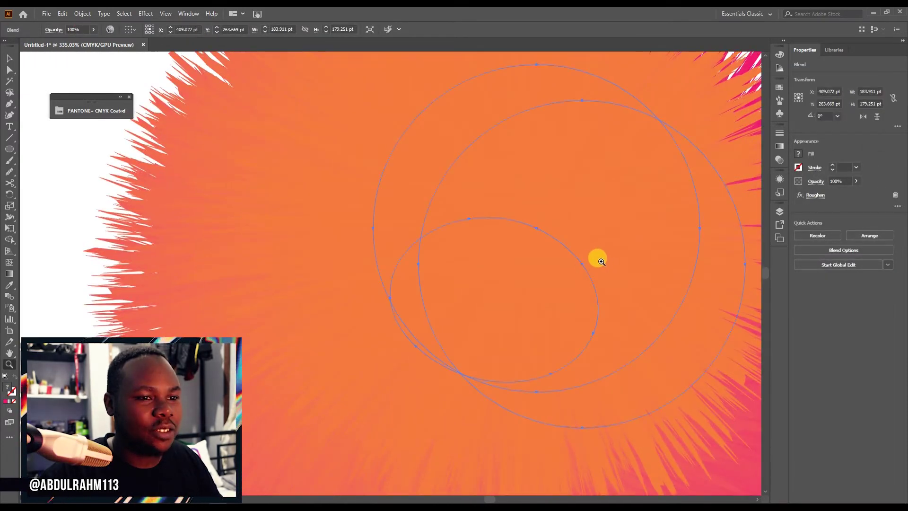
pyautogui.keyDown('alt'); pyautogui.moveTo(494, 290); pyautogui.dragTo(595, 297); pyautogui.keyUp('alt')
pyautogui.click(653, 258)
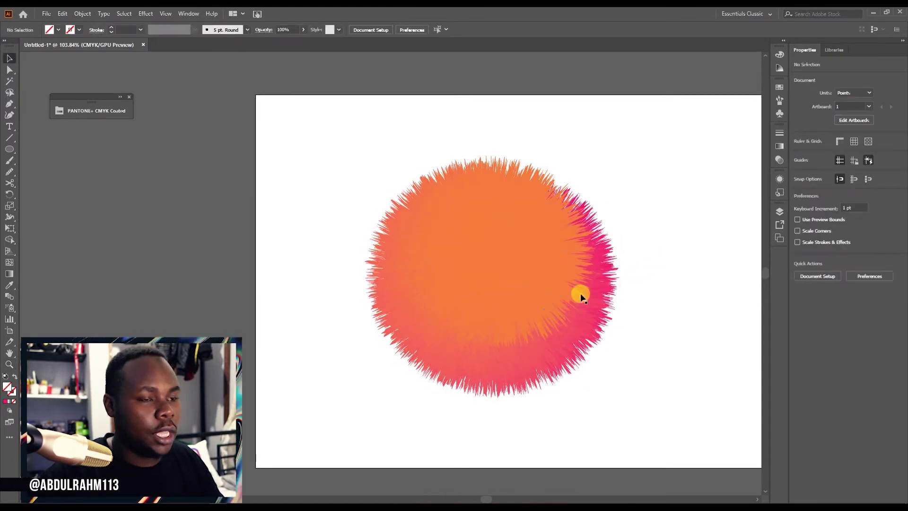
pyautogui.click(546, 280)
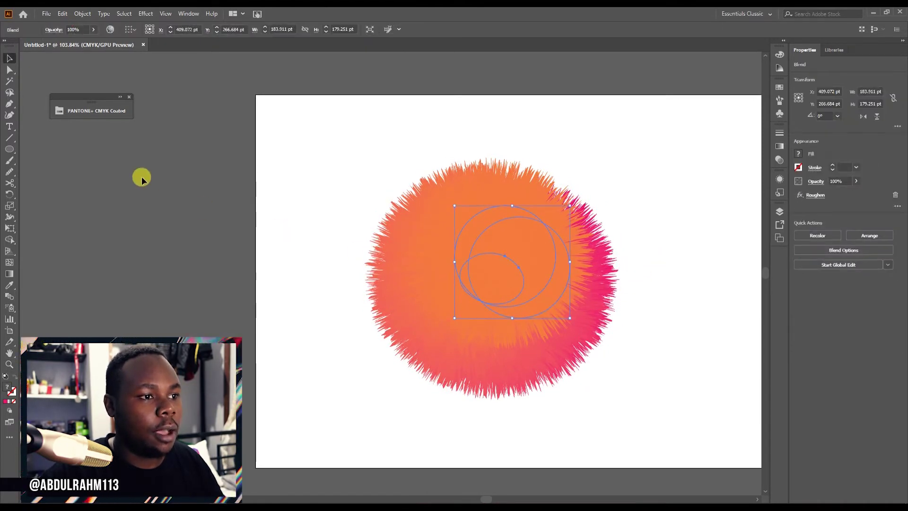
pyautogui.click(79, 13)
pyautogui.click(147, 133)
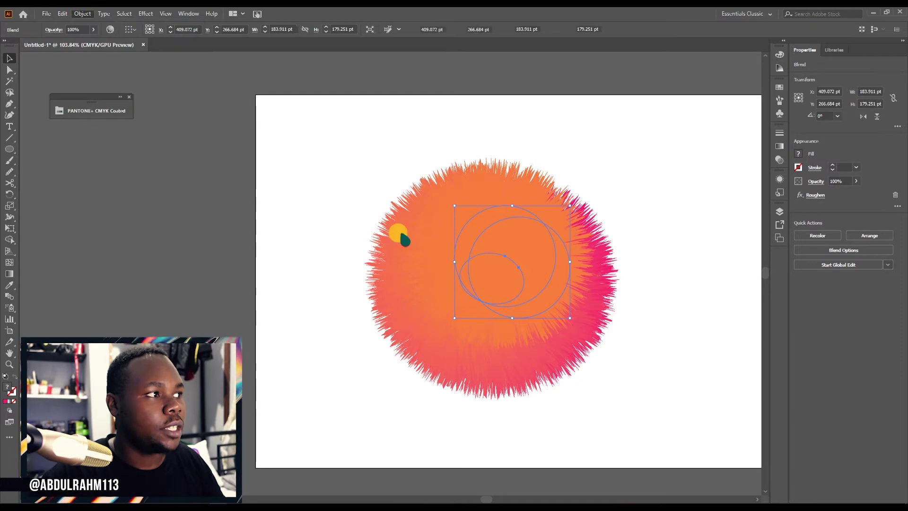
pyautogui.click(404, 228)
pyautogui.click(659, 188)
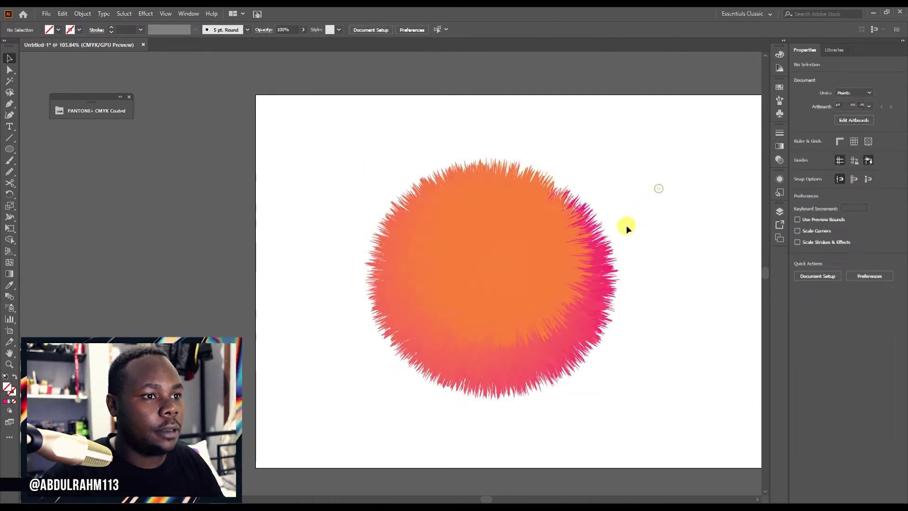
pyautogui.click(546, 272)
pyautogui.click(662, 236)
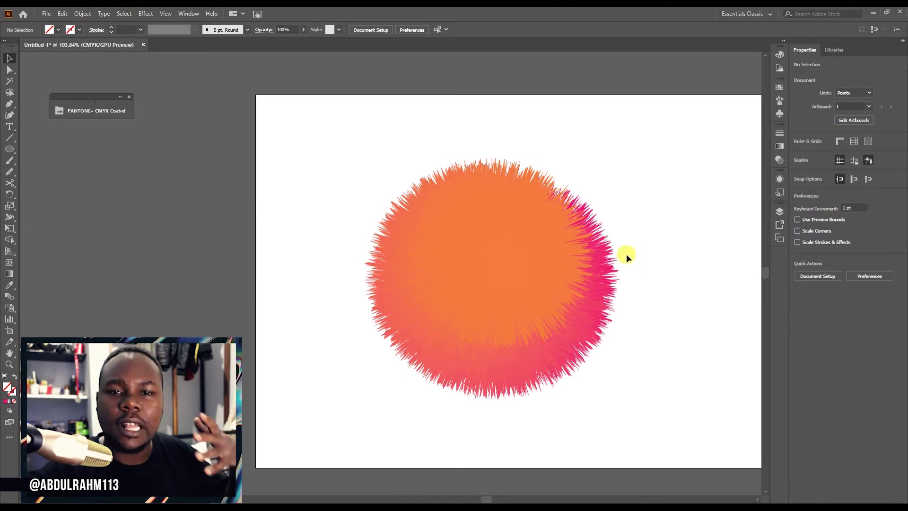
# - Draw a circle about 98 pt in diameter on the fur ball's left half and fill it with white sampled from the artboard
pyautogui.moveTo(559, 219); pyautogui.dragTo(537, 211)
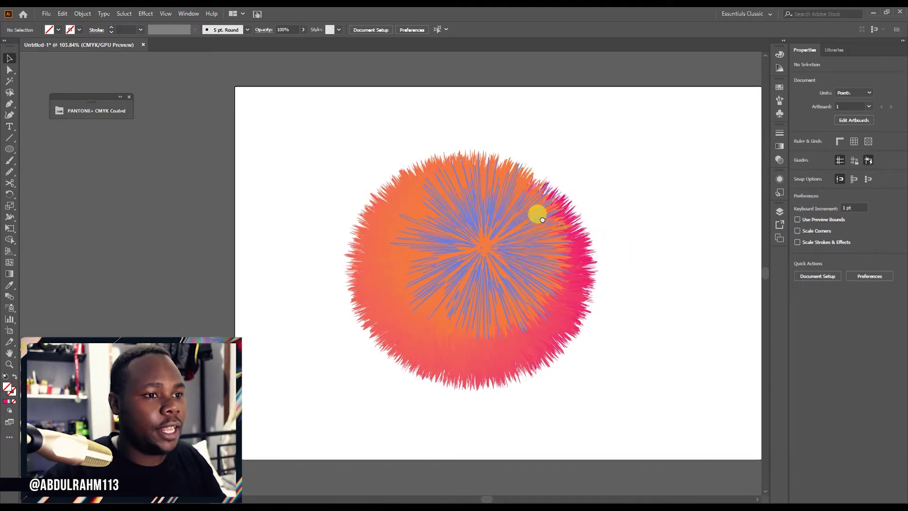
pyautogui.moveTo(592, 228); pyautogui.dragTo(565, 221)
pyautogui.moveTo(483, 240); pyautogui.dragTo(500, 246)
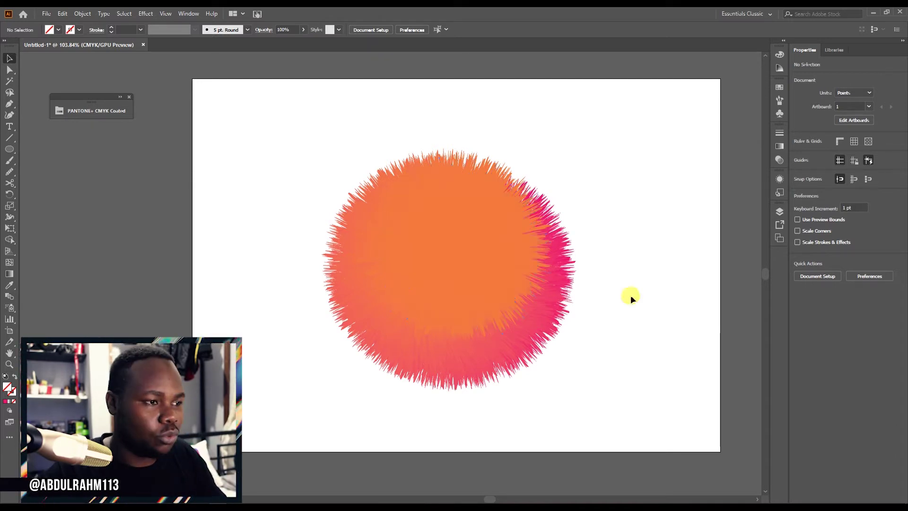
pyautogui.click(9, 149)
pyautogui.moveTo(356, 223); pyautogui.dragTo(408, 283)
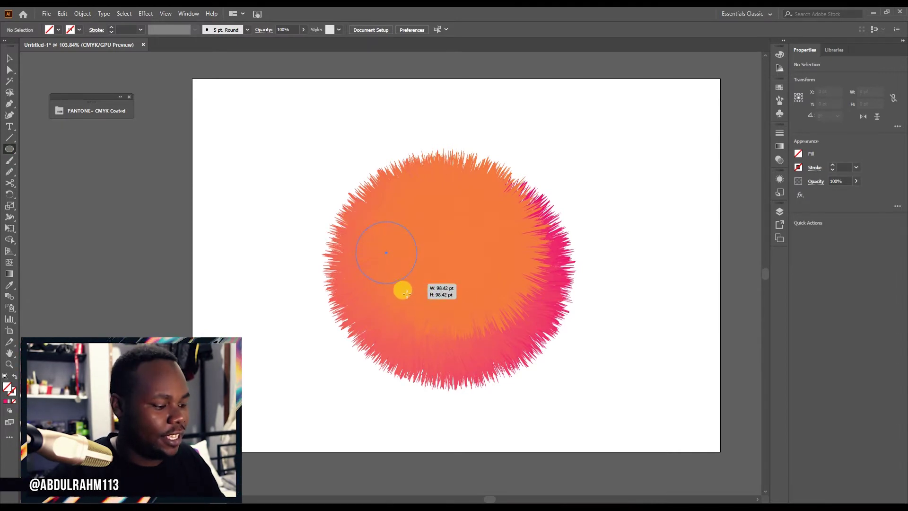
pyautogui.press('v')
pyautogui.press('i')
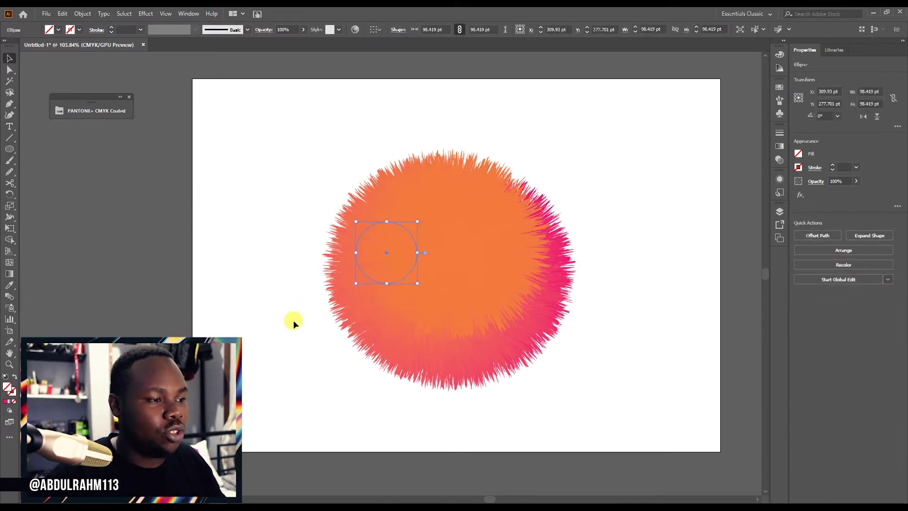
pyautogui.click(279, 256)
# - Duplicate the white circle straight across to the fur ball's right half as the second eye
pyautogui.press('c')
pyautogui.click(305, 357)
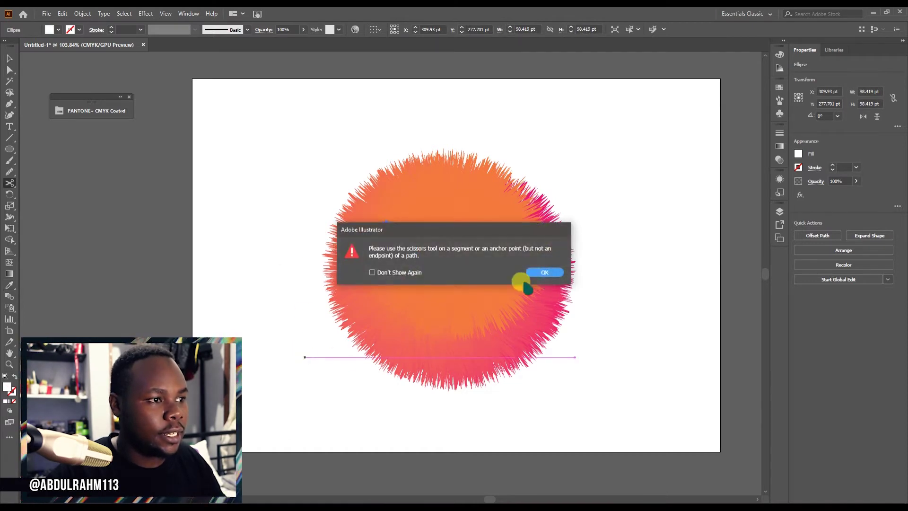
pyautogui.click(544, 270)
pyautogui.press('v')
pyautogui.moveTo(400, 263); pyautogui.dragTo(513, 267)
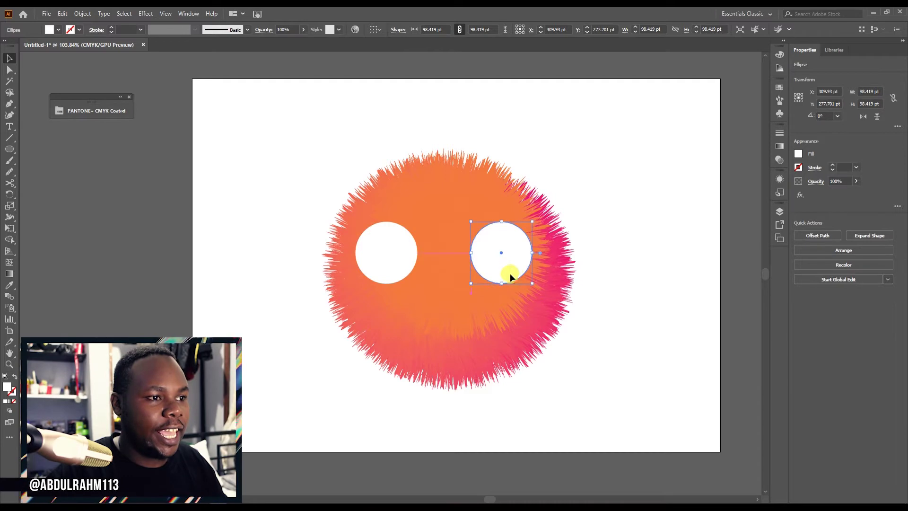
pyautogui.click(311, 365)
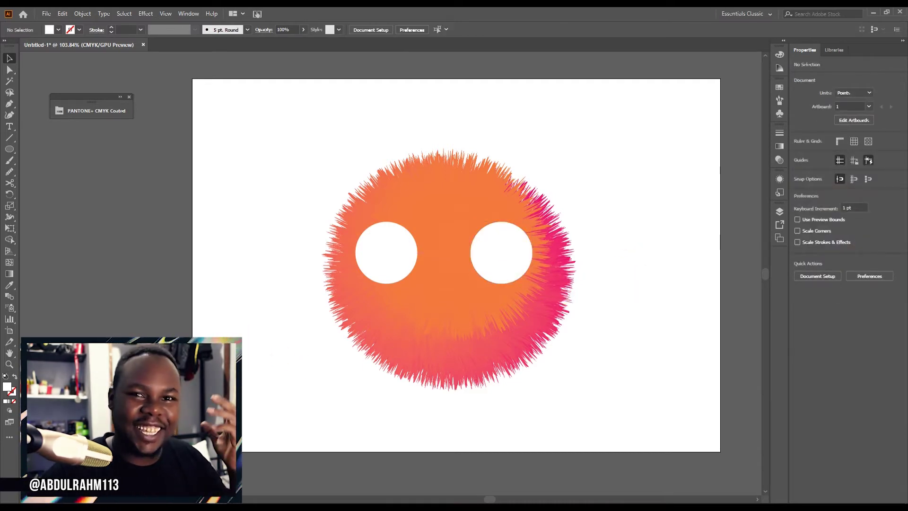
# - Nudge the left eye slightly toward the right eye and shift the right eye slightly down
pyautogui.press('z')
pyautogui.moveTo(489, 249); pyautogui.dragTo(559, 271)
pyautogui.press('space')
pyautogui.moveTo(504, 275); pyautogui.dragTo(601, 271)
pyautogui.press('v')
pyautogui.click(591, 272)
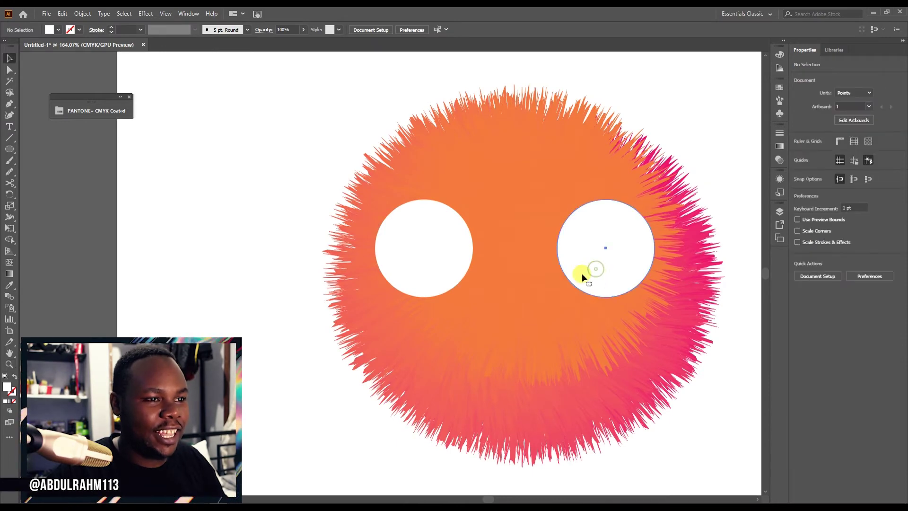
pyautogui.moveTo(426, 265); pyautogui.dragTo(433, 266)
pyautogui.moveTo(618, 265); pyautogui.dragTo(620, 268)
pyautogui.click(185, 296)
# - Draw an upward-curving open mouth line about 126 × 24 pt below the eyes with the Pencil tool
pyautogui.press('n')
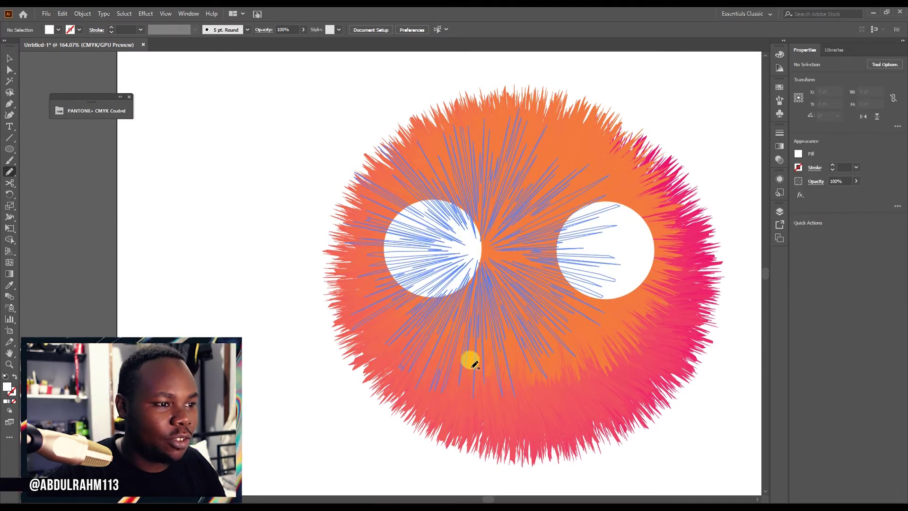
pyautogui.moveTo(462, 358)
pyautogui.mouseDown()
pyautogui.moveTo(486, 370)
pyautogui.moveTo(543, 367)
pyautogui.moveTo(592, 353)
pyautogui.mouseUp()
pyautogui.press('v')
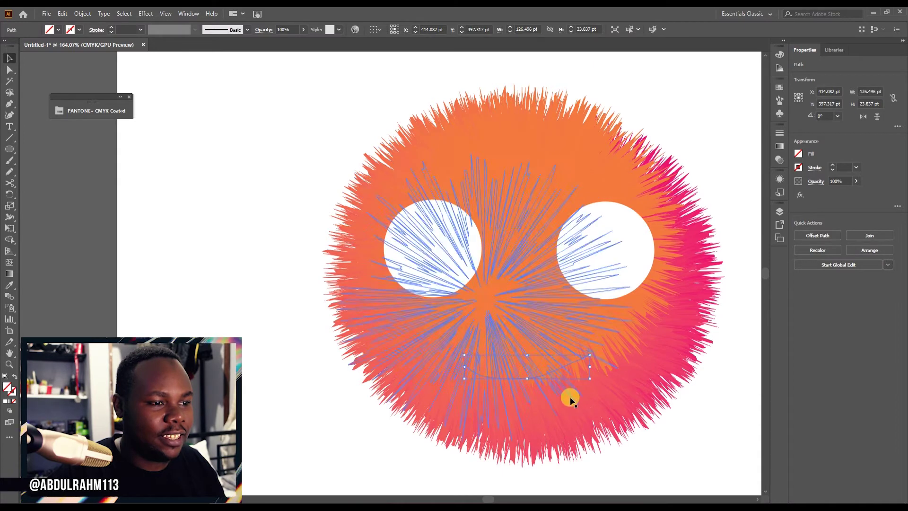
# - Smooth the mouth line along its length with the Smooth tool and fill it with white sampled from the artboard
pyautogui.click(11, 161)
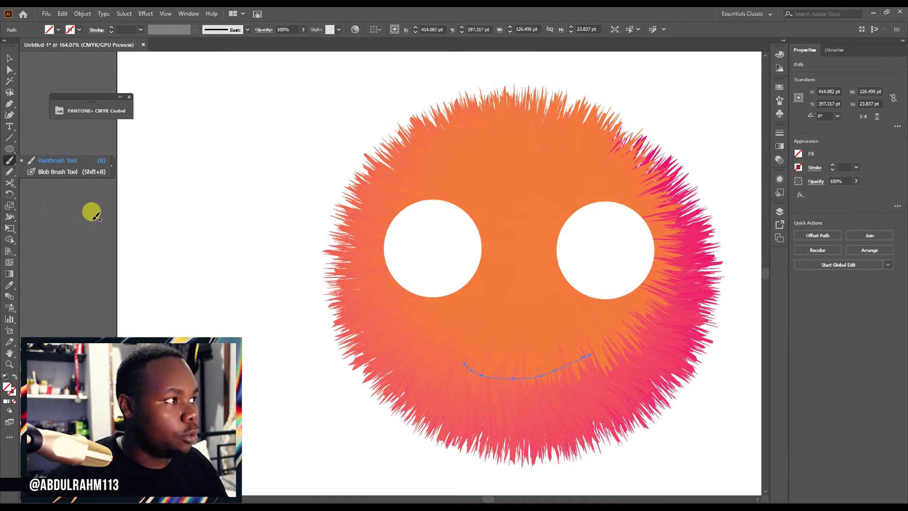
pyautogui.press('n')
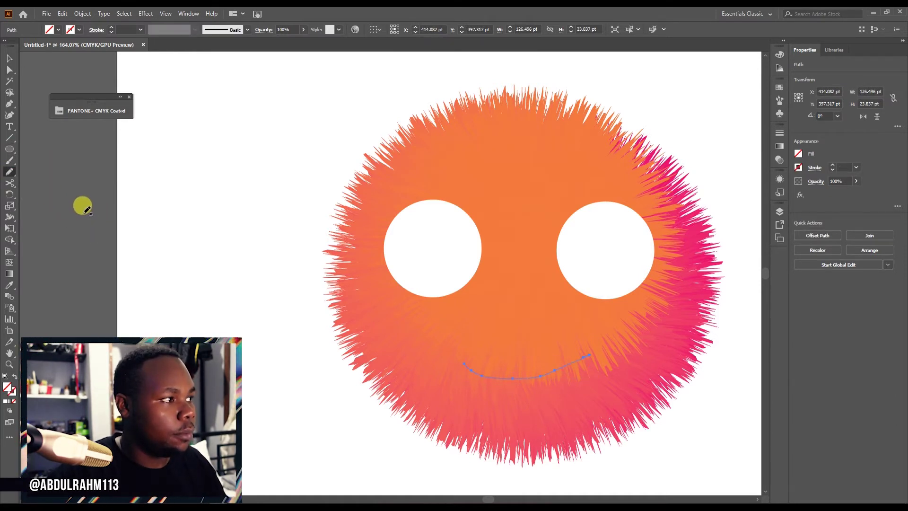
pyautogui.click(11, 171)
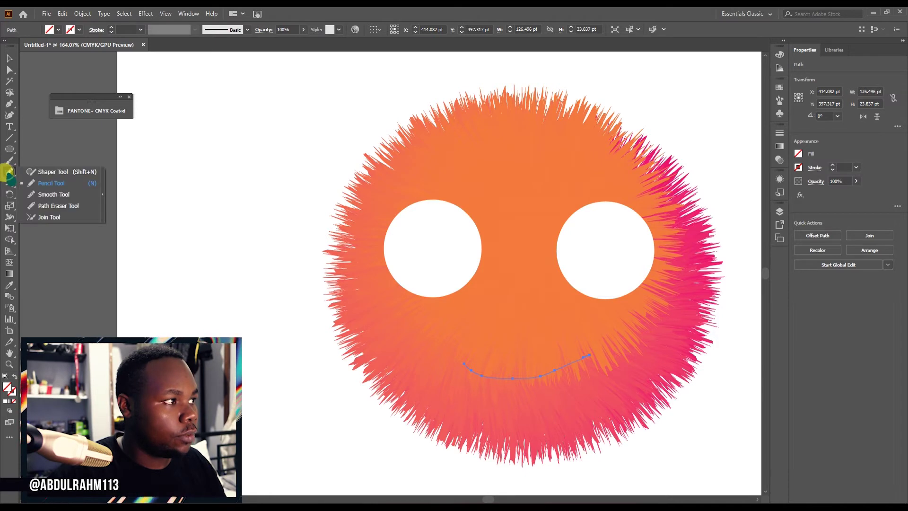
pyautogui.click(48, 194)
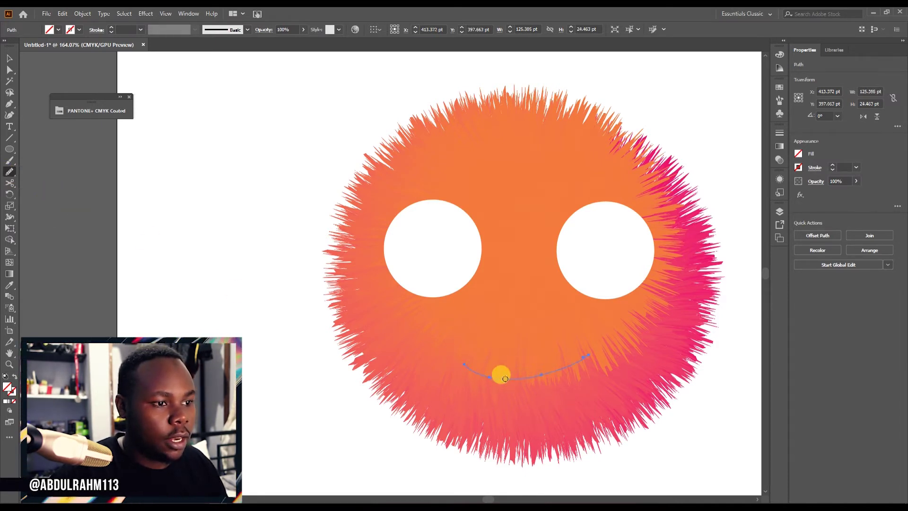
pyautogui.moveTo(488, 372)
pyautogui.mouseDown()
pyautogui.moveTo(609, 356)
pyautogui.moveTo(499, 378)
pyautogui.moveTo(606, 357)
pyautogui.moveTo(505, 372)
pyautogui.mouseUp()
pyautogui.moveTo(576, 360)
pyautogui.mouseDown()
pyautogui.moveTo(544, 375)
pyautogui.moveTo(599, 351)
pyautogui.moveTo(480, 383)
pyautogui.moveTo(590, 354)
pyautogui.moveTo(533, 382)
pyautogui.mouseUp()
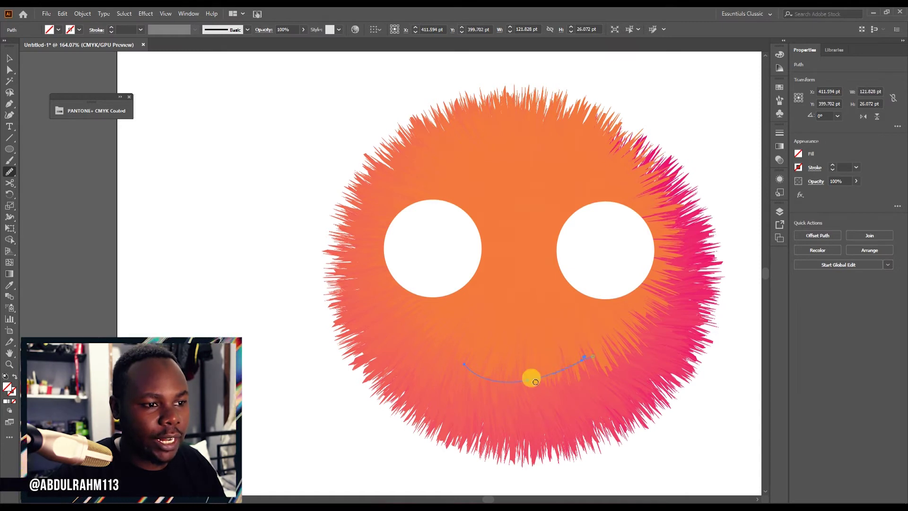
pyautogui.moveTo(590, 357)
pyautogui.mouseDown()
pyautogui.moveTo(559, 371)
pyautogui.moveTo(590, 355)
pyautogui.mouseUp()
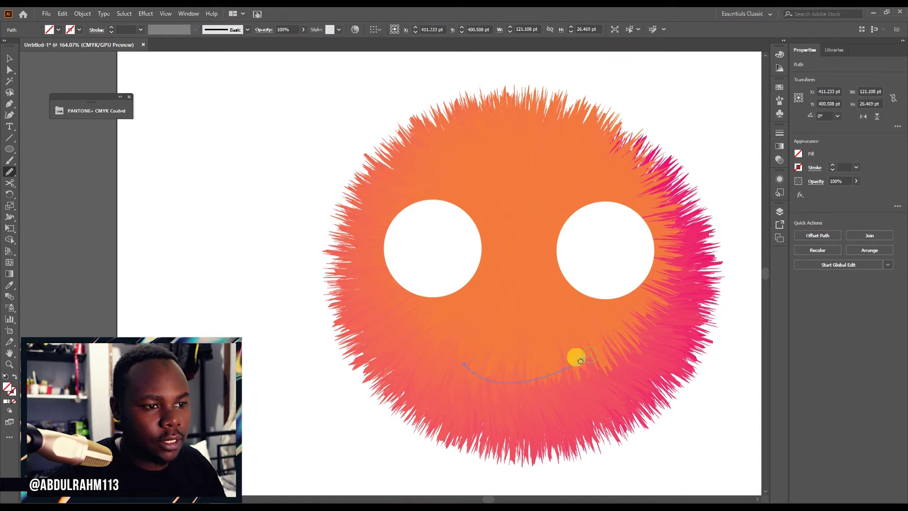
pyautogui.moveTo(507, 384)
pyautogui.mouseDown()
pyautogui.moveTo(532, 376)
pyautogui.moveTo(469, 366)
pyautogui.moveTo(529, 380)
pyautogui.moveTo(555, 368)
pyautogui.moveTo(520, 381)
pyautogui.moveTo(599, 359)
pyautogui.moveTo(513, 380)
pyautogui.moveTo(622, 348)
pyautogui.moveTo(531, 371)
pyautogui.mouseUp()
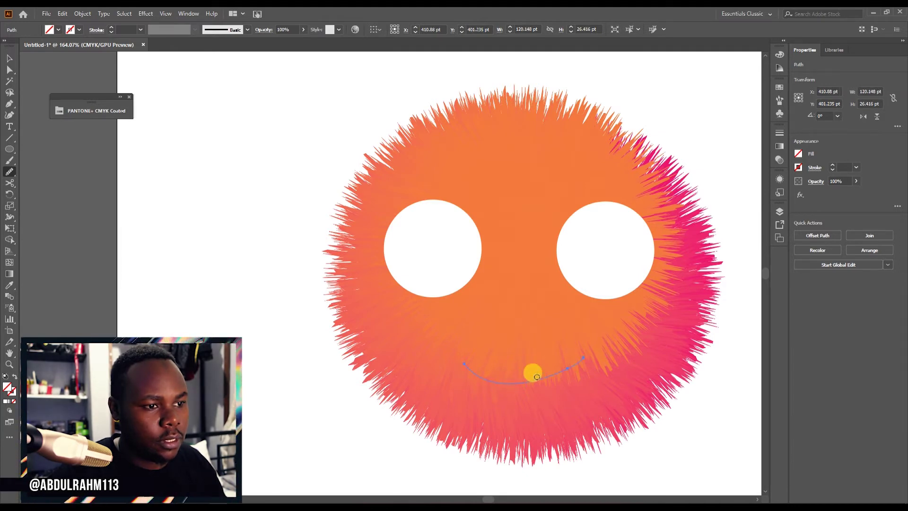
pyautogui.press('i')
pyautogui.click(283, 380)
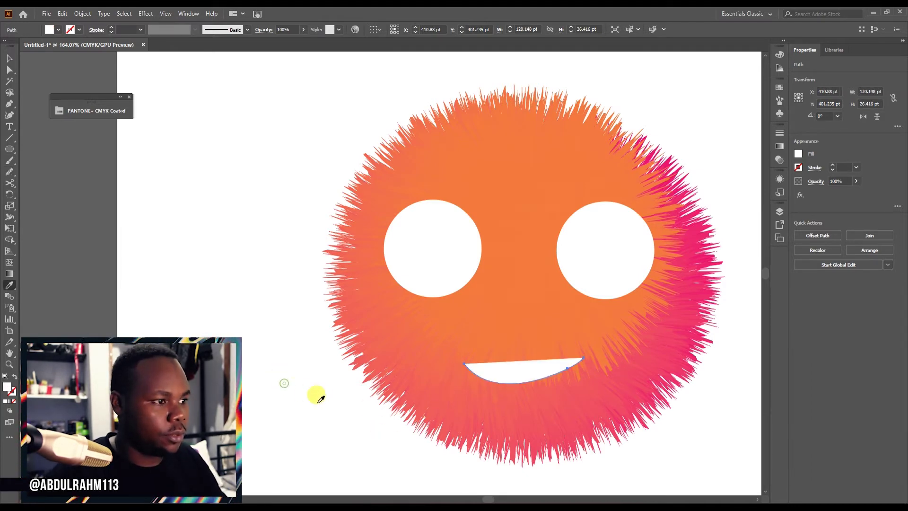
# - Swap the mouth path's white fill onto its stroke, leaving the path unfilled
pyautogui.hotkey('shift', 'x')
pyautogui.press('v')
pyautogui.click(402, 457)
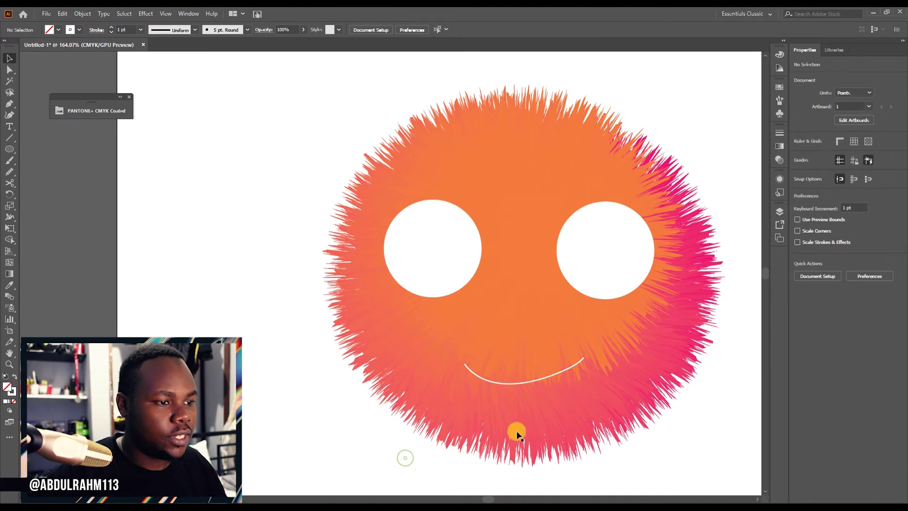
# - Set the mouth line's stroke weight to 9 pt and apply the elliptical width profile that tapers at both ends
pyautogui.click(526, 391)
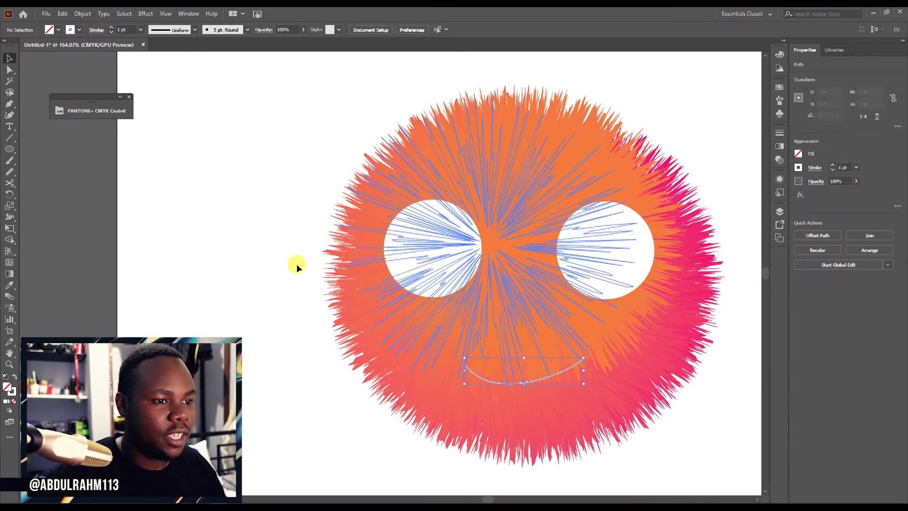
pyautogui.click(112, 27)
pyautogui.click(112, 27)
pyautogui.click(112, 27)
pyautogui.click(112, 27)
pyautogui.click(112, 27)
pyautogui.click(112, 27)
pyautogui.click(112, 27)
pyautogui.click(112, 27)
pyautogui.click(194, 29)
pyautogui.click(168, 58)
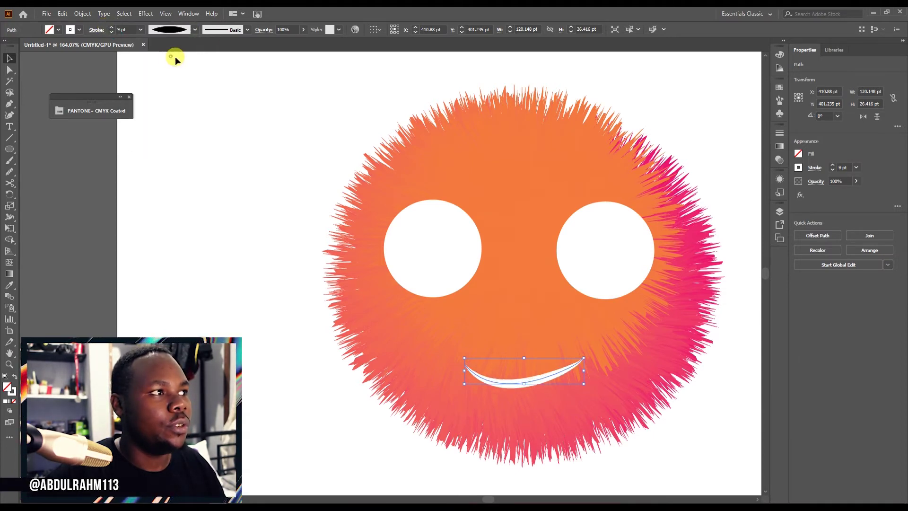
pyautogui.click(280, 195)
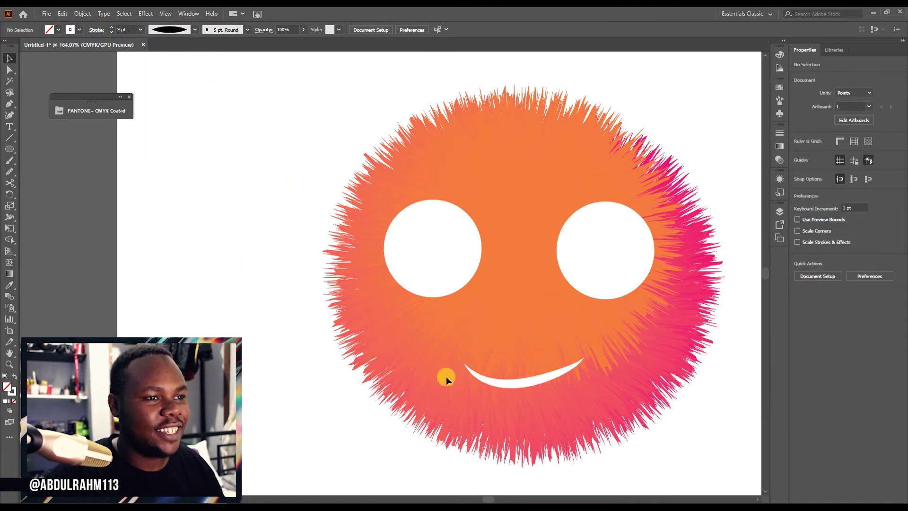
# - Draw a circle about 63 pt in diameter over the lower right part of the left eye as a pupil
pyautogui.click(9, 150)
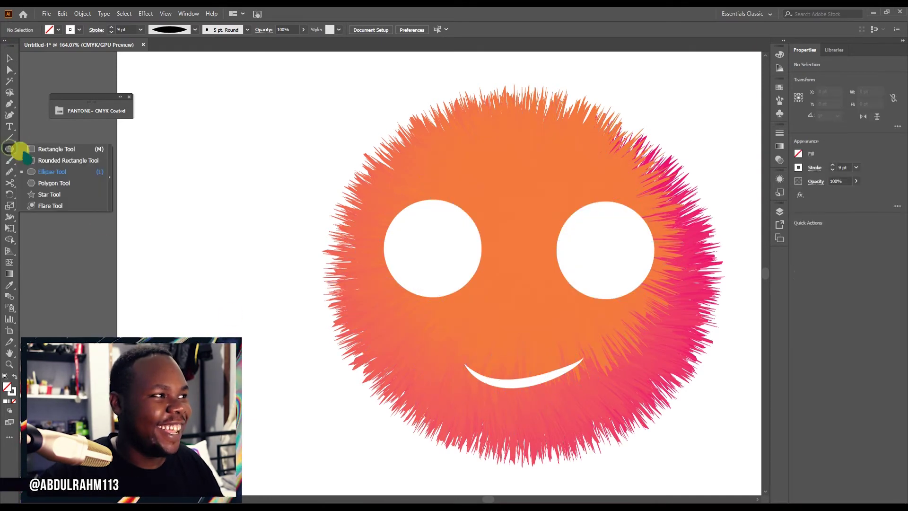
pyautogui.moveTo(417, 234); pyautogui.dragTo(480, 310)
pyautogui.press('v')
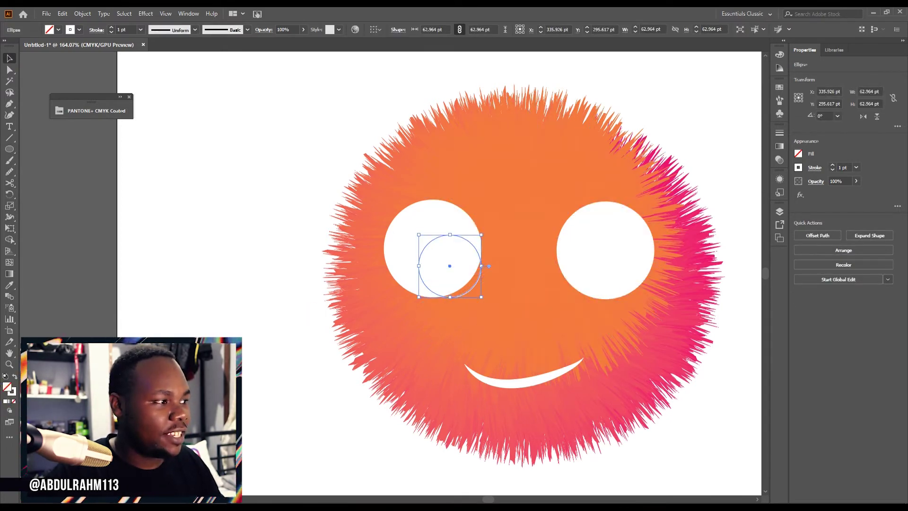
# - Swap the pupil circle's white stroke onto its fill and set the fill colour to black (000000)
pyautogui.hotkey('shift', 'x')
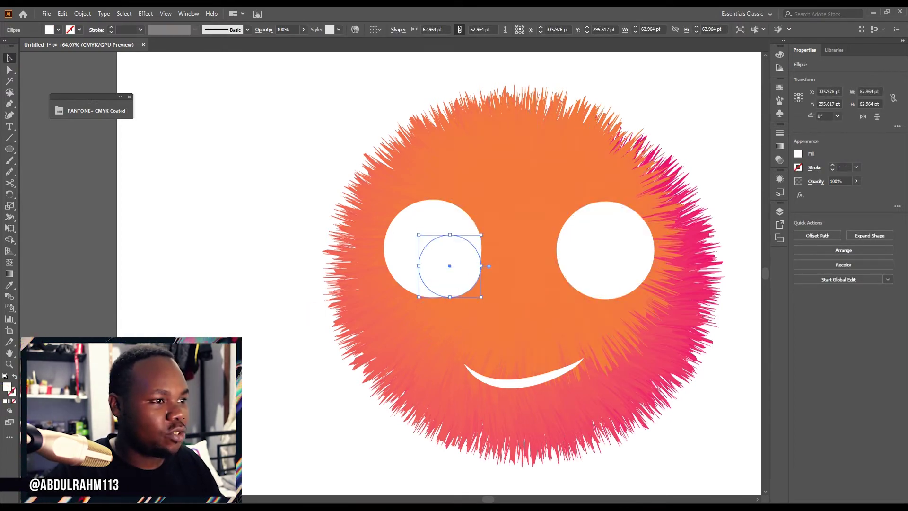
pyautogui.doubleClick(7, 388)
pyautogui.moveTo(385, 249); pyautogui.dragTo(318, 327)
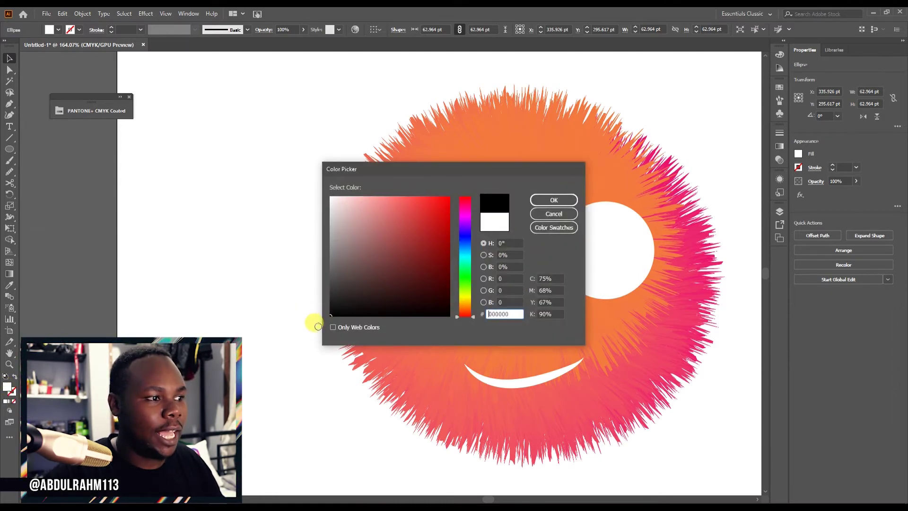
pyautogui.click(551, 200)
# - Raise the left pupil slightly, duplicate it straight across to the right eye, and nudge the copy 2 pt to the right
pyautogui.moveTo(459, 284); pyautogui.dragTo(640, 270)
pyautogui.hotkey('ctrl', 'shift', 'a')
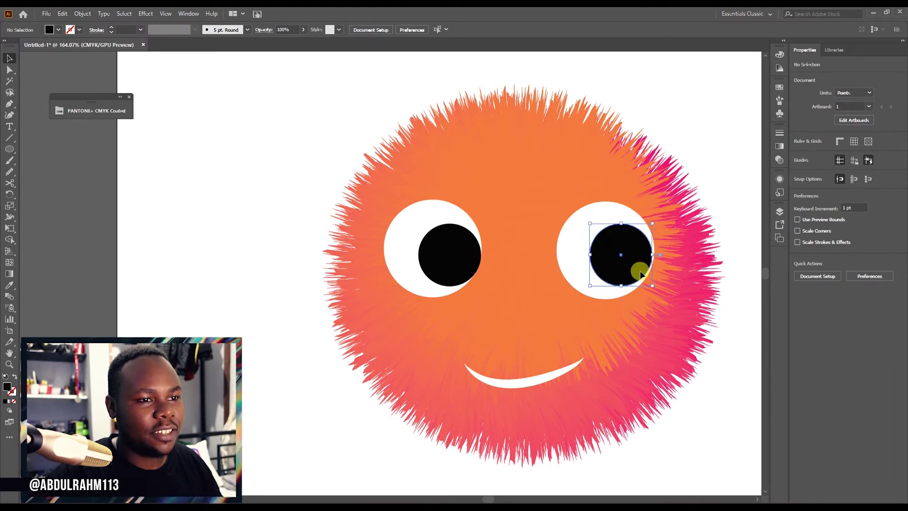
pyautogui.press('Right')
pyautogui.press('Right')
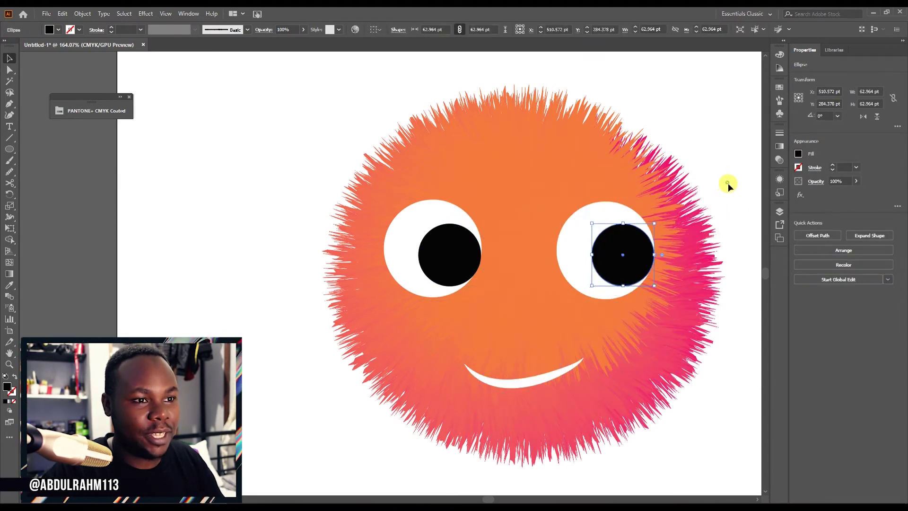
pyautogui.click(728, 182)
# - Draw a closed, slanted four-sided black shape about 122 × 114 pt over the right half of the right eye with the Pen tool
pyautogui.press('z')
pyautogui.moveTo(570, 299); pyautogui.dragTo(617, 298)
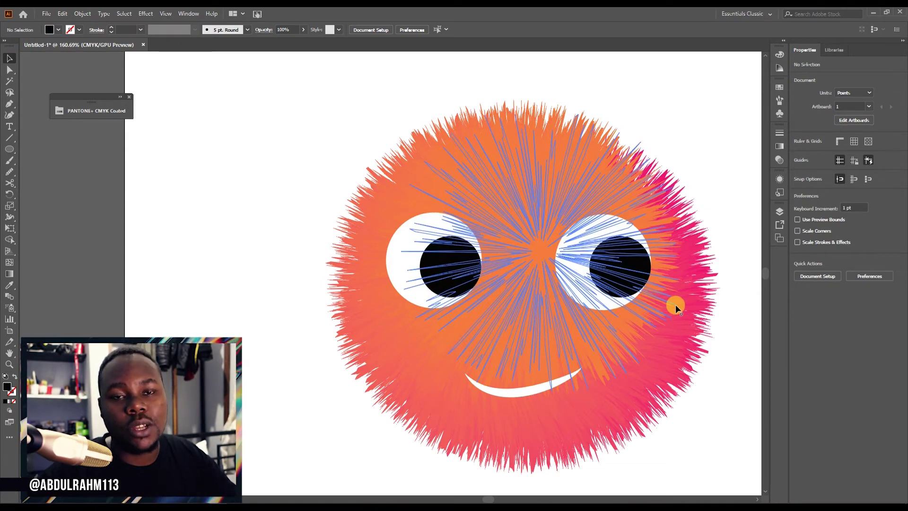
pyautogui.press('z')
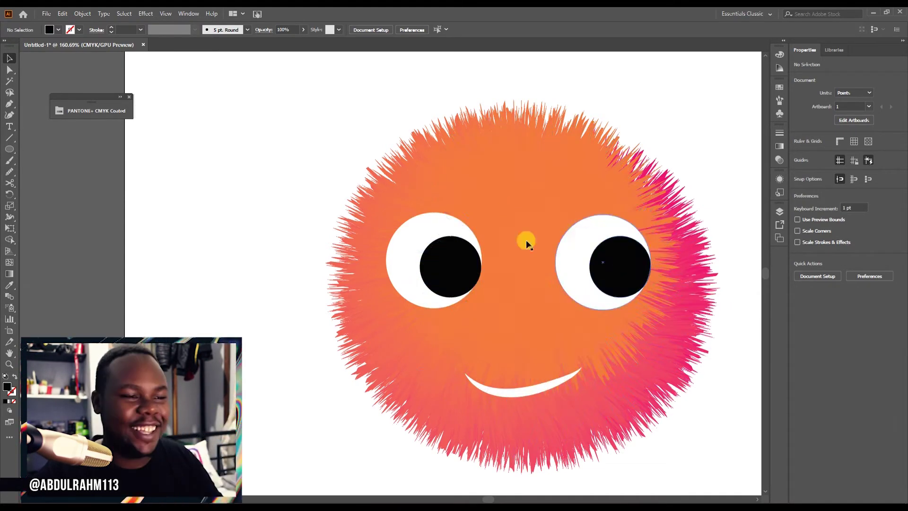
pyautogui.click(610, 263)
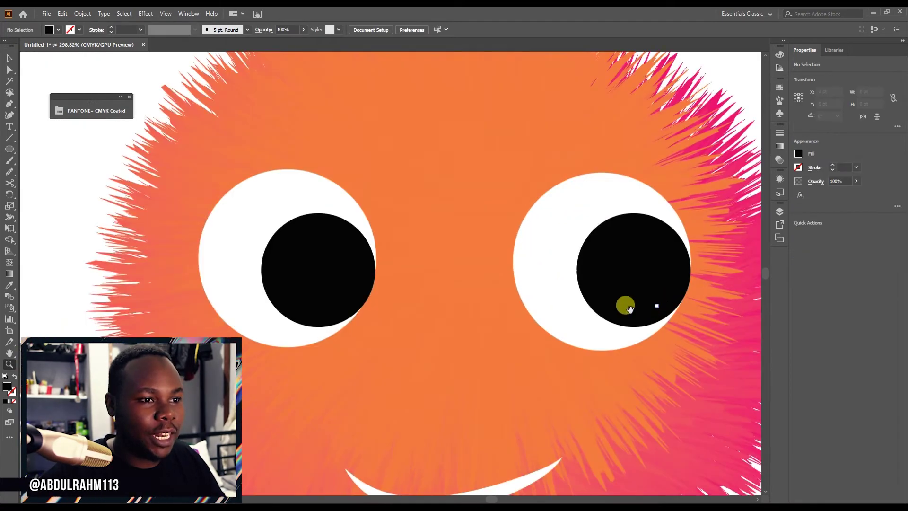
pyautogui.press('p')
pyautogui.click(613, 117)
pyautogui.click(501, 323)
pyautogui.click(652, 307)
pyautogui.click(717, 194)
pyautogui.click(615, 120)
pyautogui.press('v')
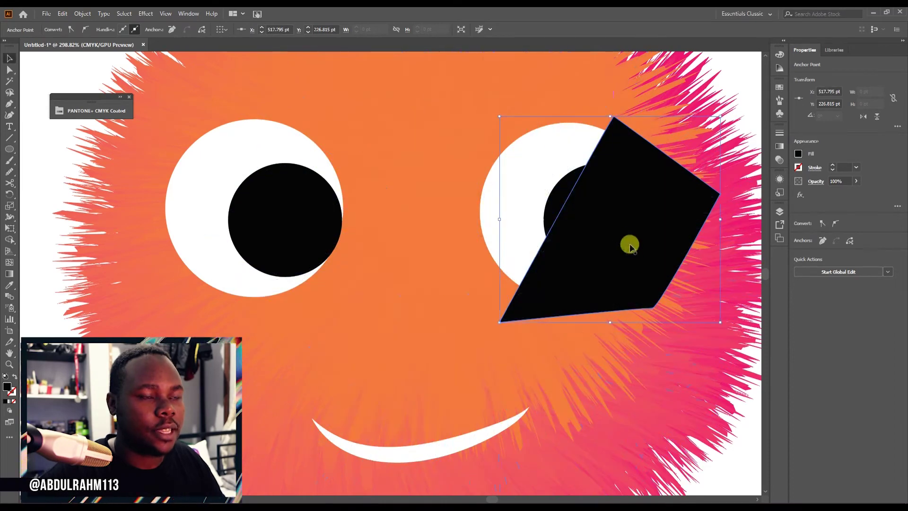
# - Duplicate the four-sided shape over the left eye and fill the original on the right eye with mid gray
pyautogui.moveTo(650, 232); pyautogui.dragTo(359, 227)
pyautogui.click(609, 267)
pyautogui.moveTo(671, 245); pyautogui.dragTo(674, 246)
pyautogui.click(882, 171)
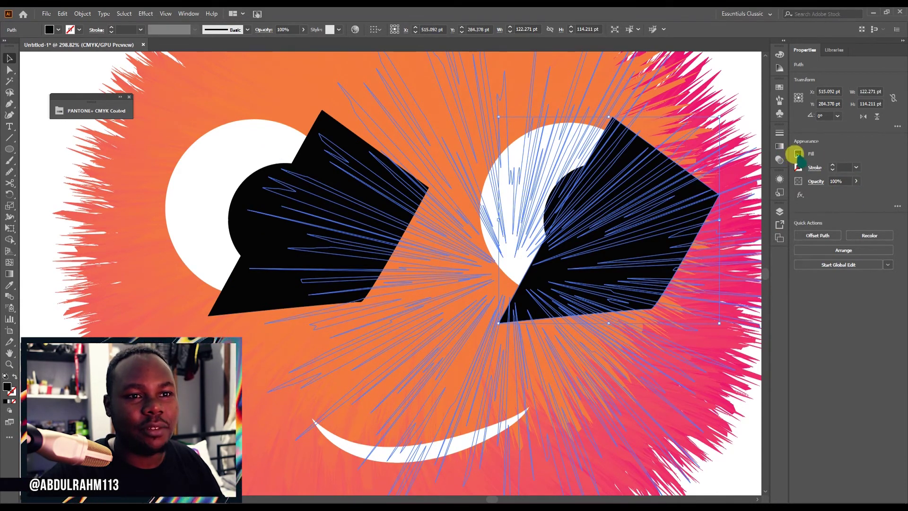
pyautogui.click(798, 155)
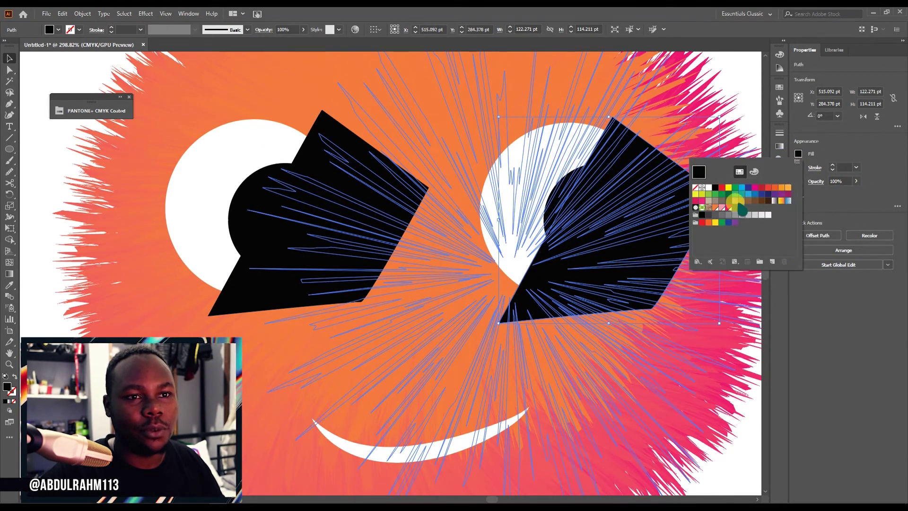
pyautogui.click(732, 216)
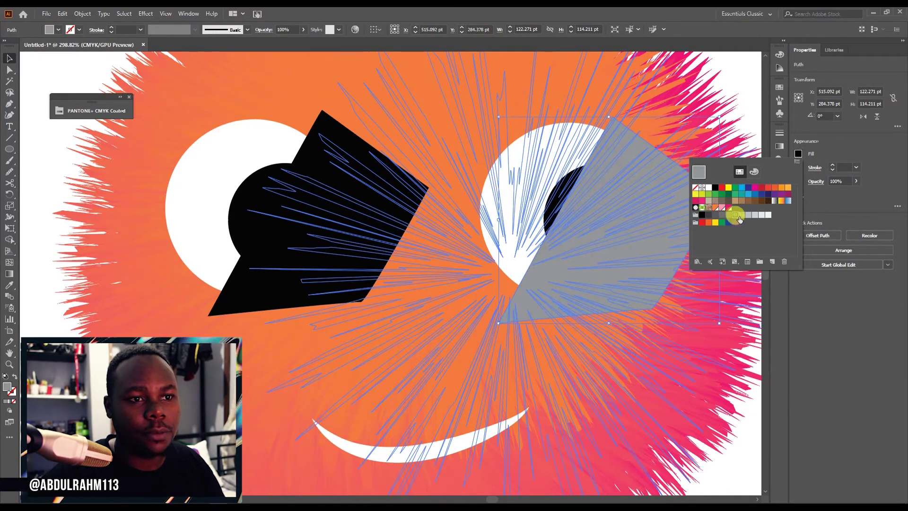
pyautogui.click(641, 233)
pyautogui.click(666, 235)
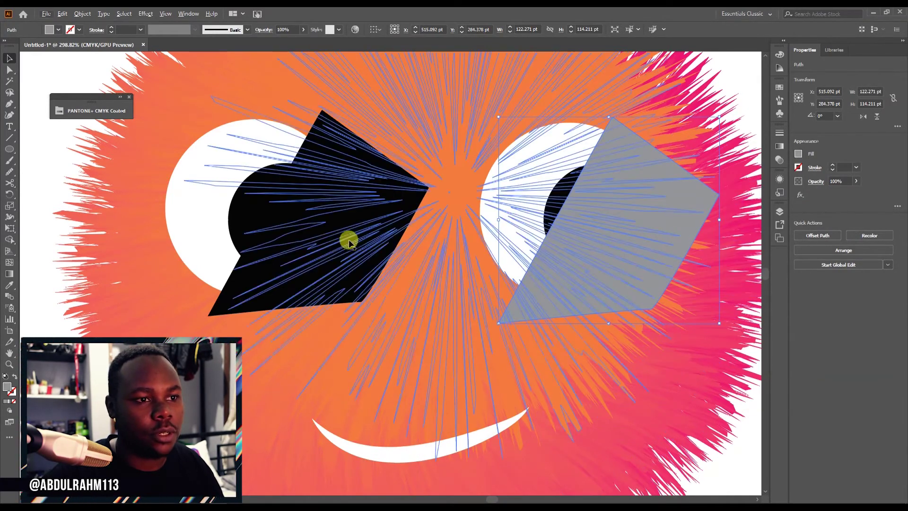
# - Fill the left eye's four-sided shape with the gray sampled from the right one using the Eyedropper
pyautogui.click(320, 242)
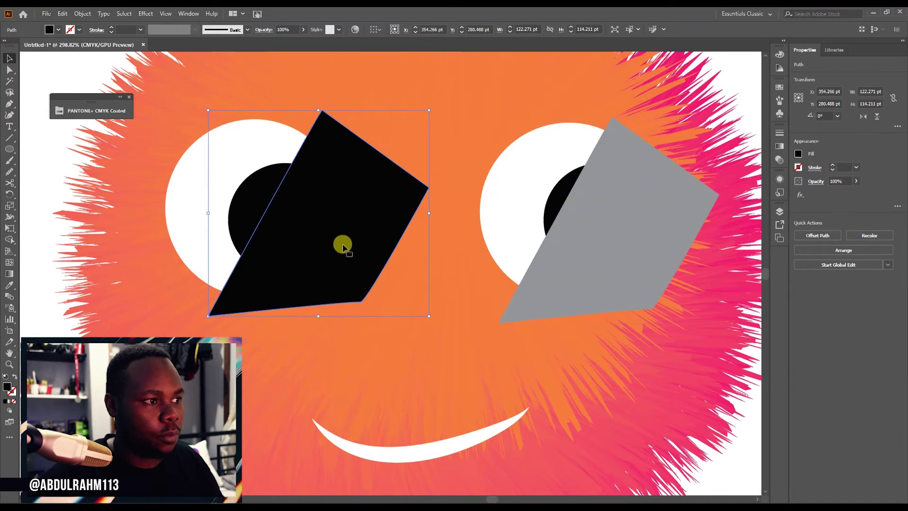
pyautogui.press('i')
pyautogui.click(639, 241)
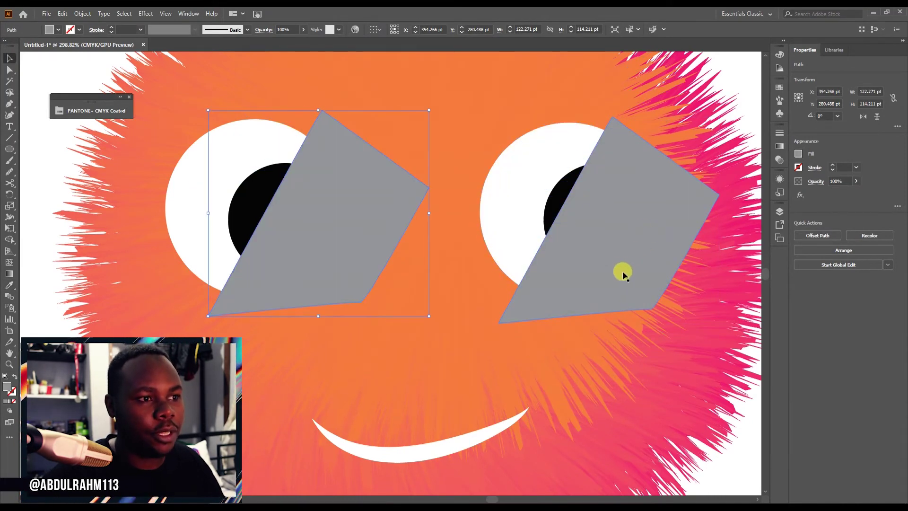
# - Set the opacity of both gray four-sided shapes to 33%
pyautogui.keyDown('shift'); pyautogui.click(628, 272); pyautogui.keyUp('shift')
pyautogui.click(856, 180)
pyautogui.moveTo(836, 199)
pyautogui.mouseDown()
pyautogui.moveTo(845, 194)
pyautogui.moveTo(836, 193)
pyautogui.mouseUp()
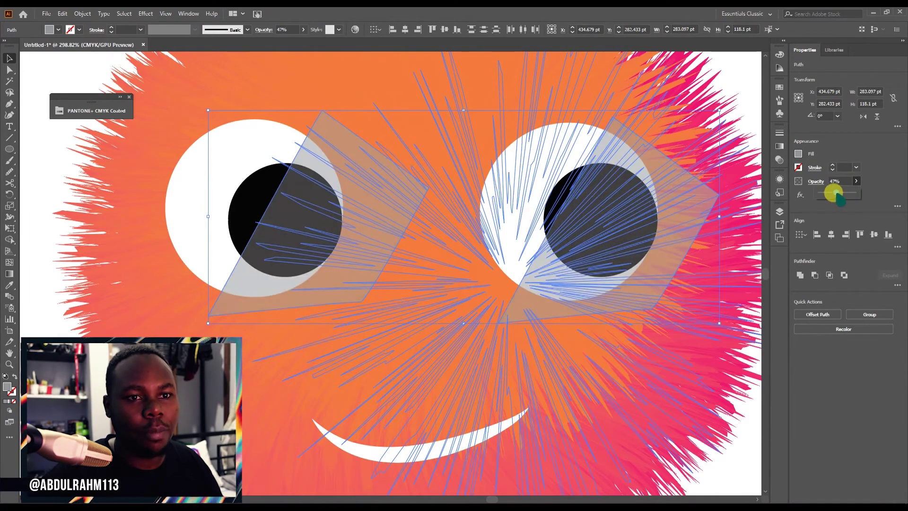
pyautogui.click(746, 118)
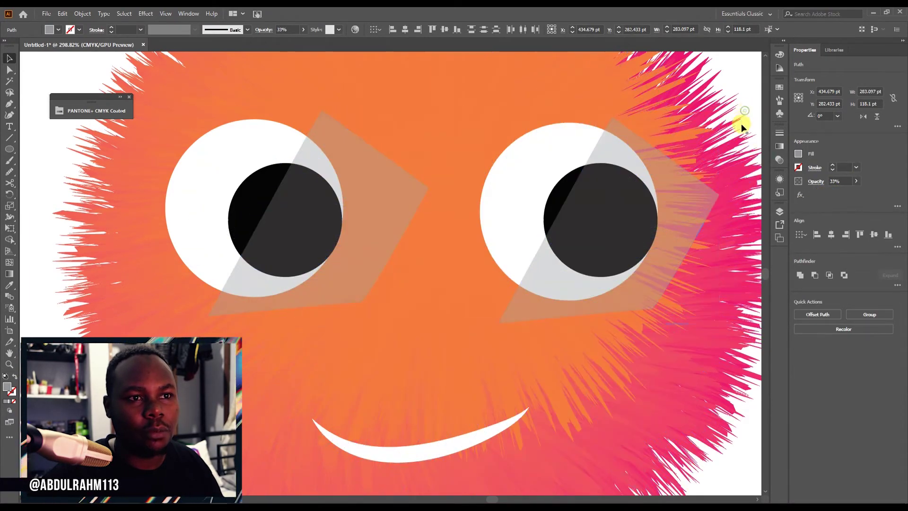
# - Shift the right gray overlay slightly right and down, and remove its part outside the eye with the Shape Builder tool
pyautogui.moveTo(641, 282); pyautogui.dragTo(663, 277)
pyautogui.moveTo(567, 229); pyautogui.dragTo(583, 248)
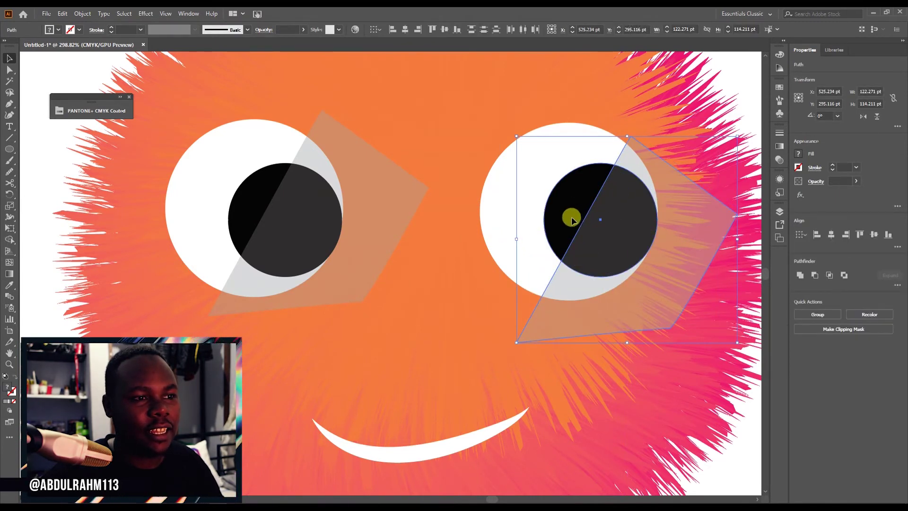
pyautogui.keyDown('shift'); pyautogui.click(502, 236); pyautogui.keyUp('shift')
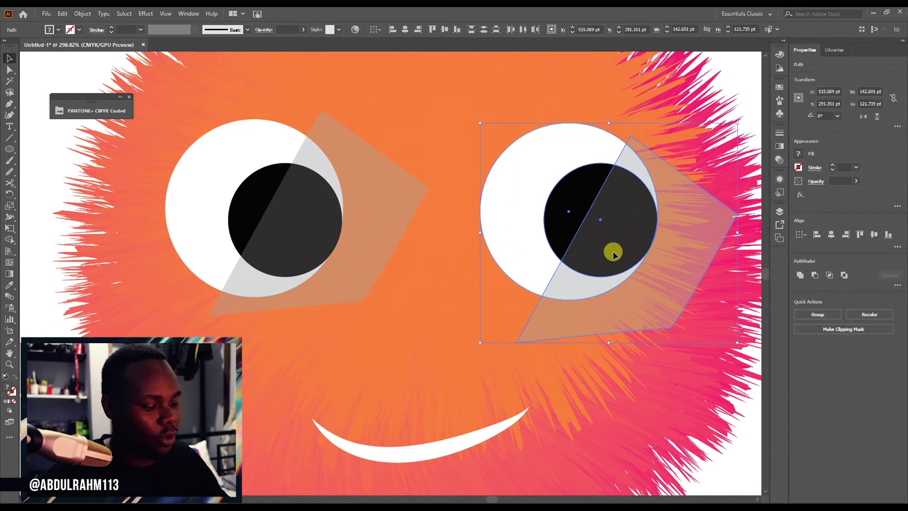
pyautogui.hotkey('shift', 'm')
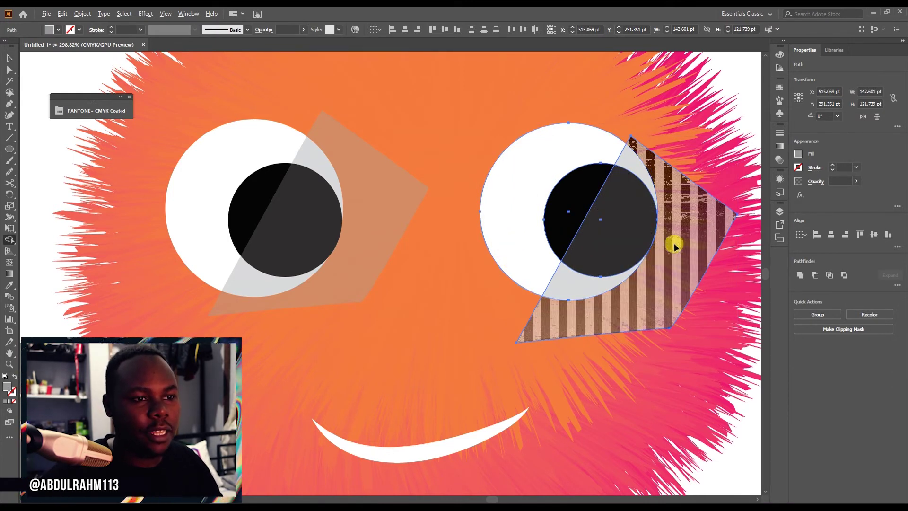
pyautogui.keyDown('alt'); pyautogui.click(701, 235); pyautogui.keyUp('alt')
pyautogui.press('v')
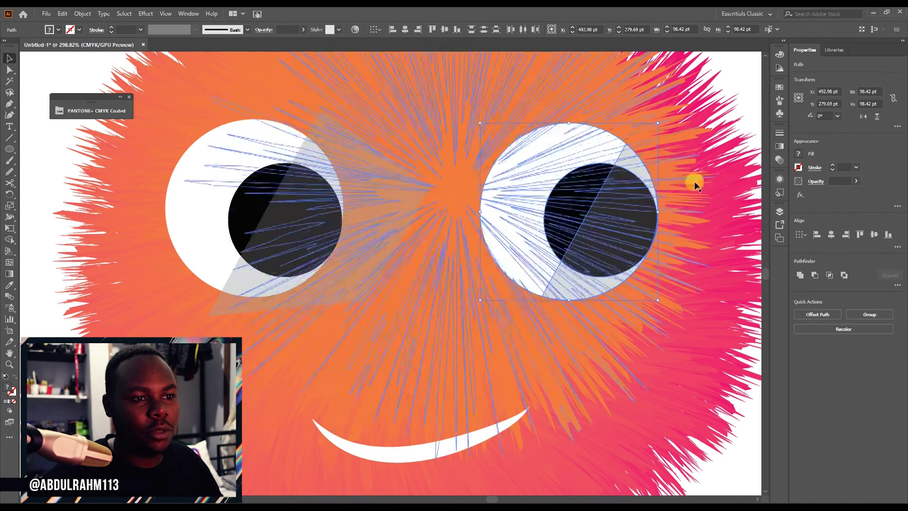
pyautogui.hotkey('ctrl', 'shift', 'a')
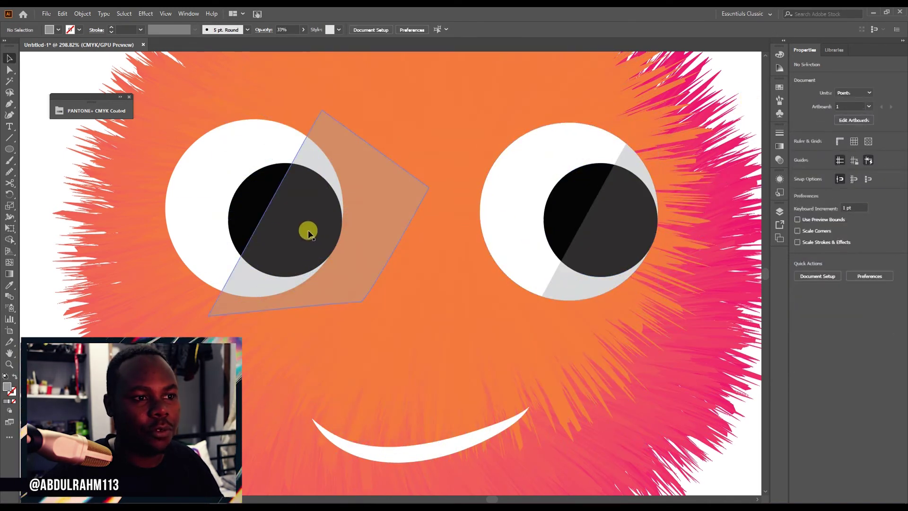
# - Remove the part of the left gray overlay outside the eye with the Shape Builder tool, using the eye and pupil as boundaries
pyautogui.click(331, 237)
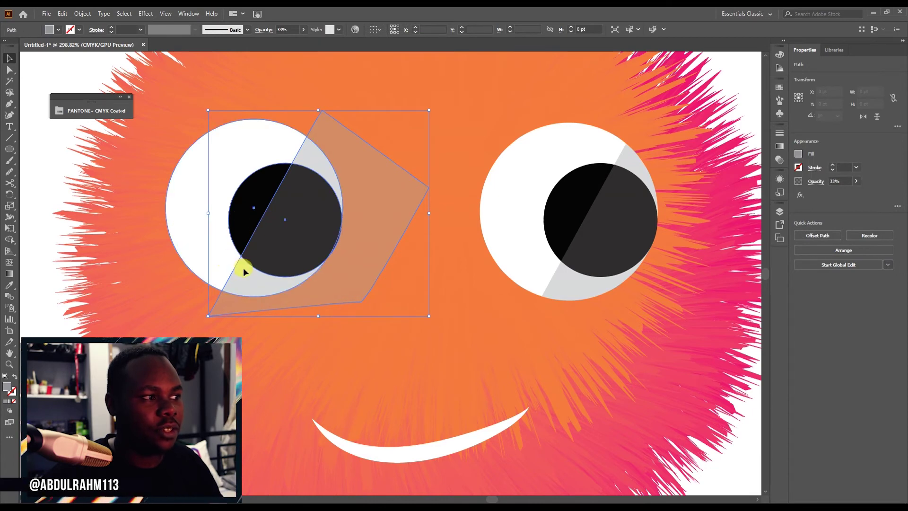
pyautogui.click(289, 262)
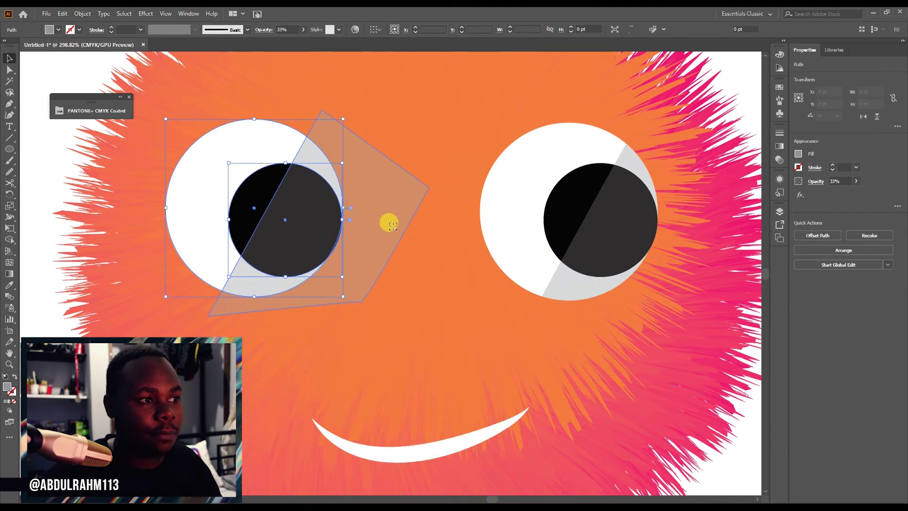
pyautogui.keyDown('shift'); pyautogui.click(393, 226); pyautogui.keyUp('shift')
pyautogui.press('m')
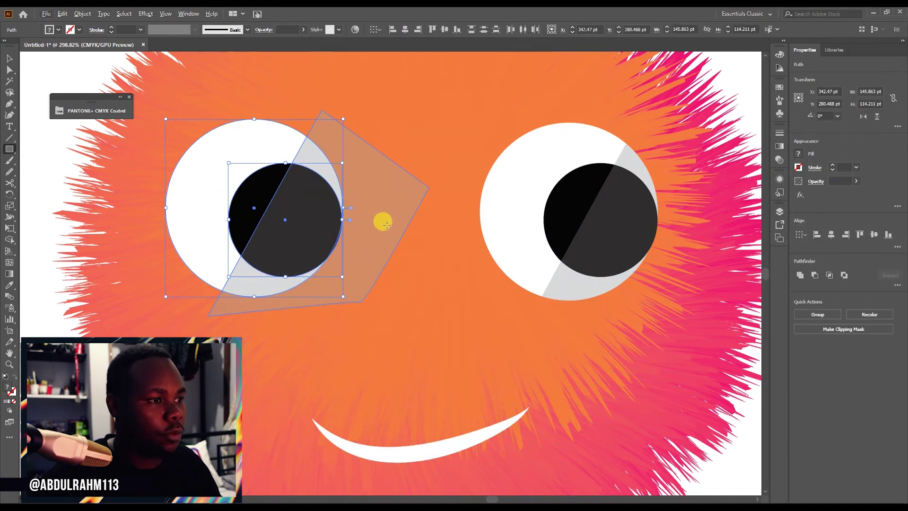
pyautogui.hotkey('shift', 'm')
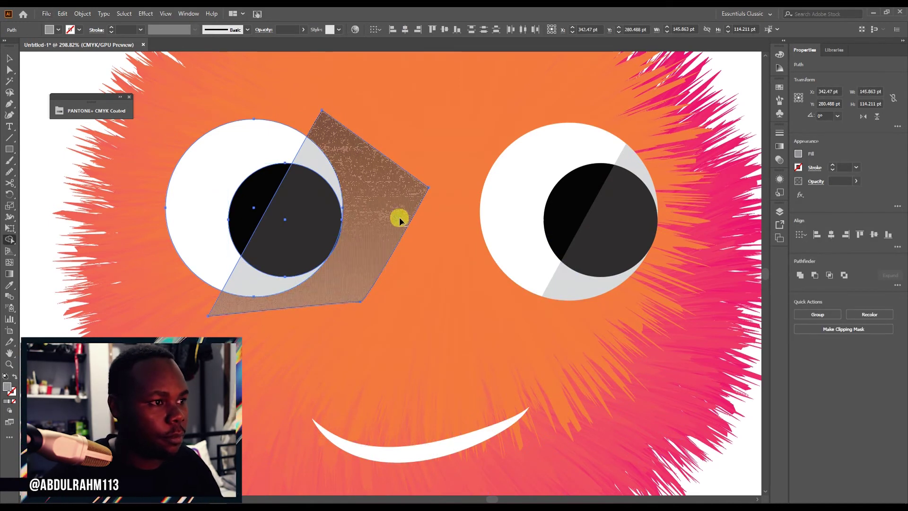
pyautogui.keyDown('alt'); pyautogui.click(399, 218); pyautogui.keyUp('alt')
pyautogui.press('v')
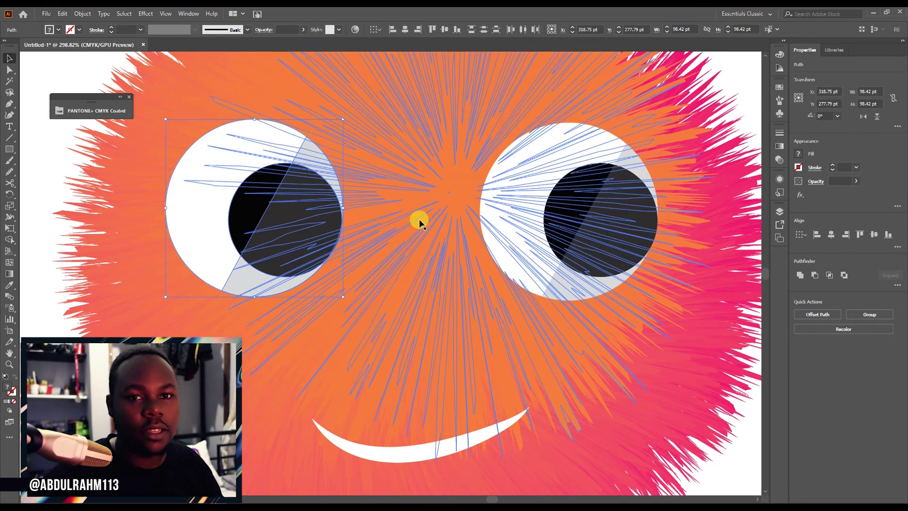
pyautogui.click(738, 78)
# - Examine the whole furry character with its shaded eyes and smile at several magnifications
pyautogui.press('z')
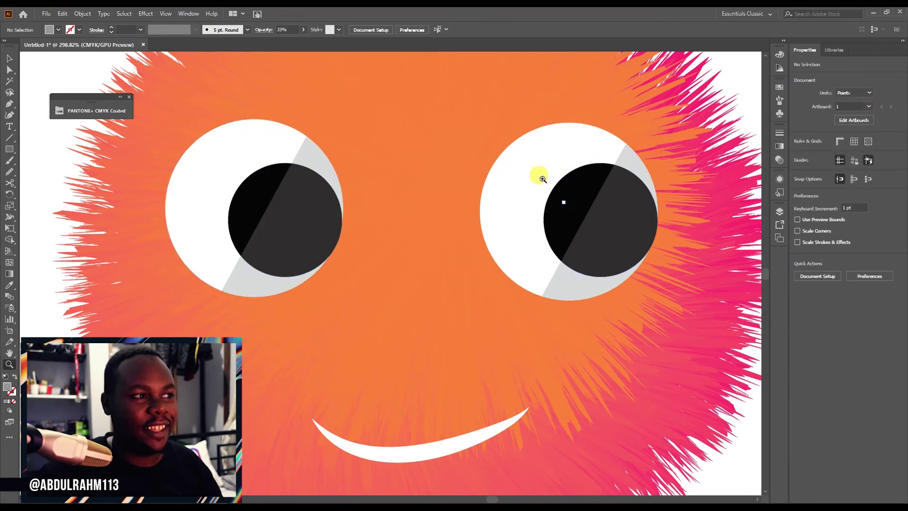
pyautogui.scroll(-5, 477, 184)
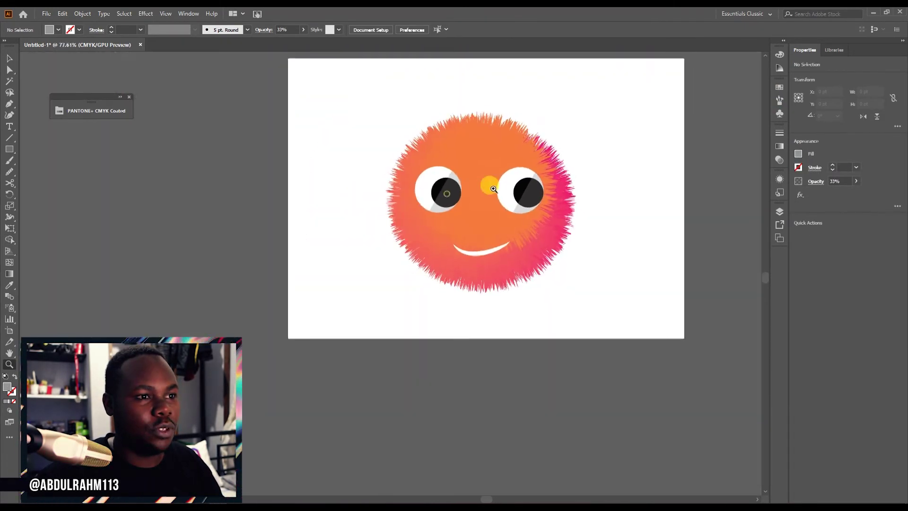
pyautogui.scroll(5, 493, 189)
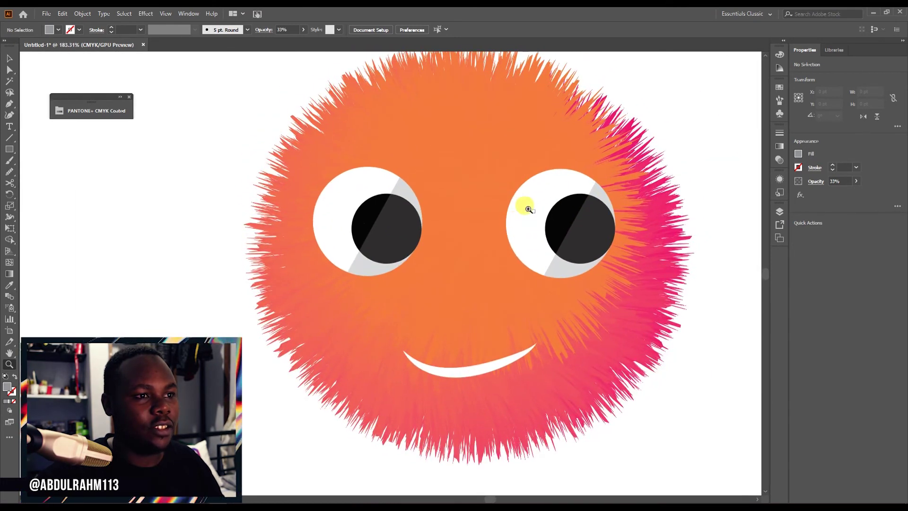
pyautogui.scroll(-1, 529, 209)
pyautogui.moveTo(522, 209); pyautogui.dragTo(533, 232)
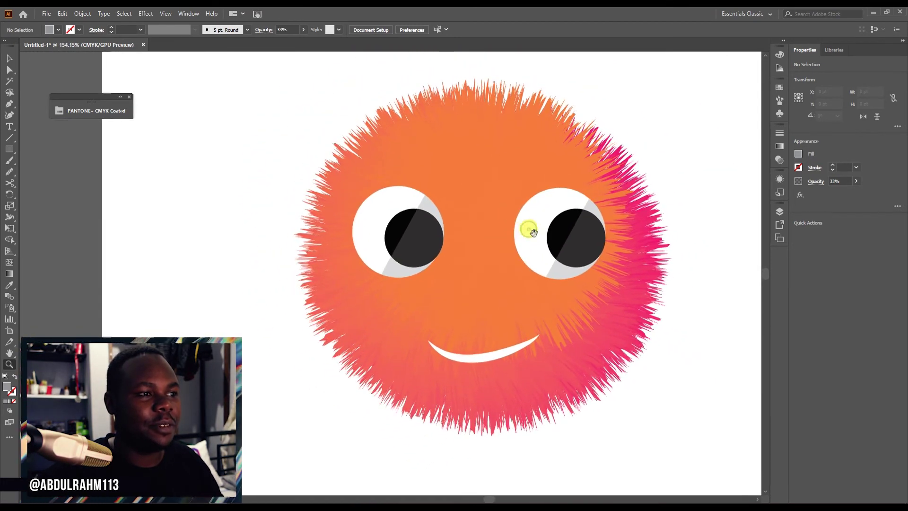
pyautogui.scroll(-1, 533, 231)
pyautogui.press('v')
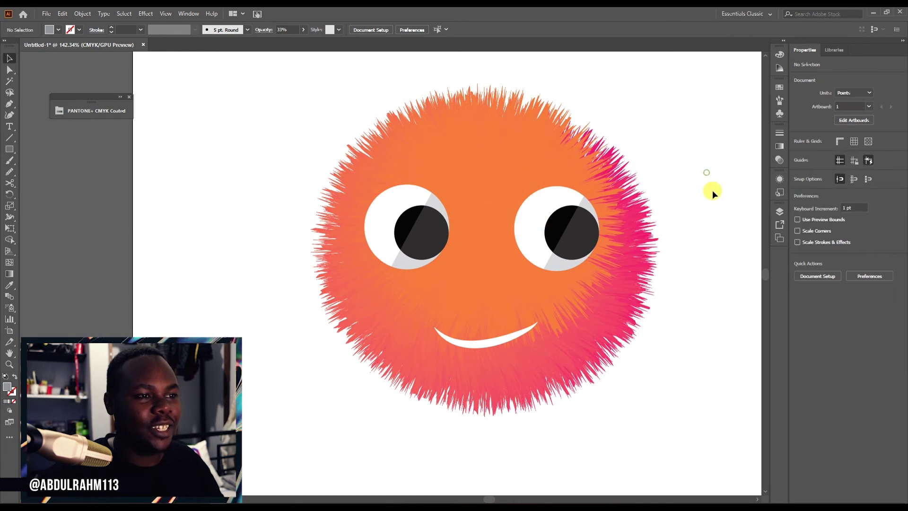